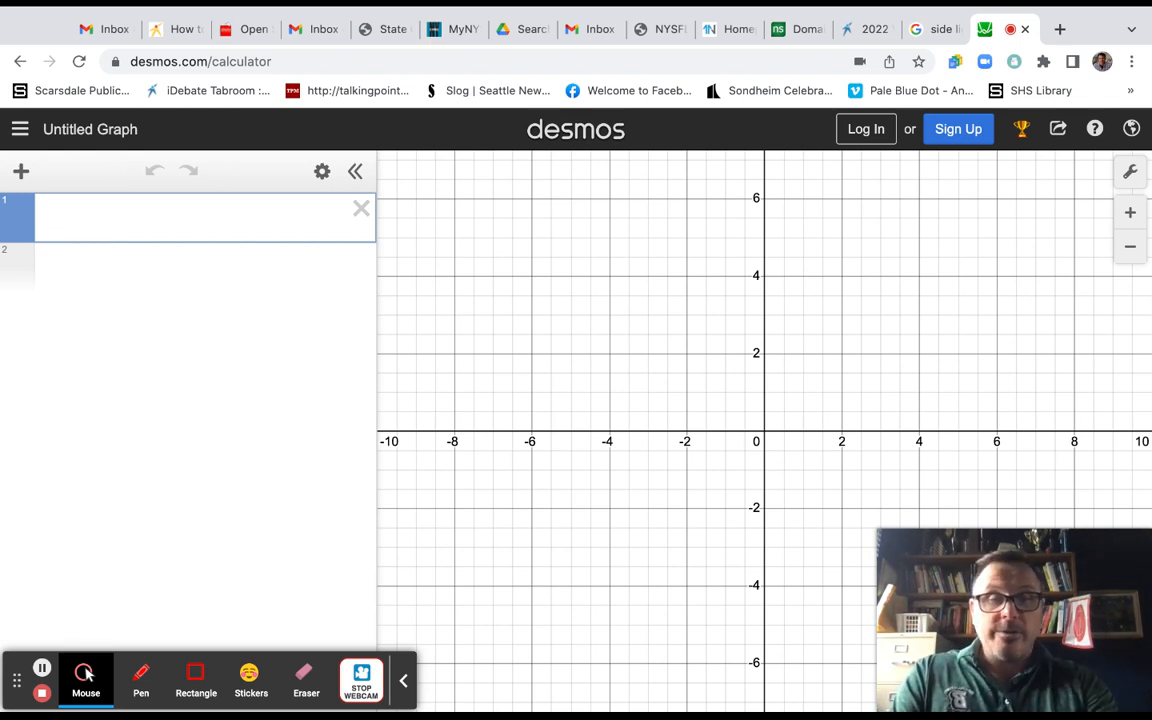
Enter the parametric point (3t^4, -t^3) in the first expression line.
{"action": "type", "text": "("}
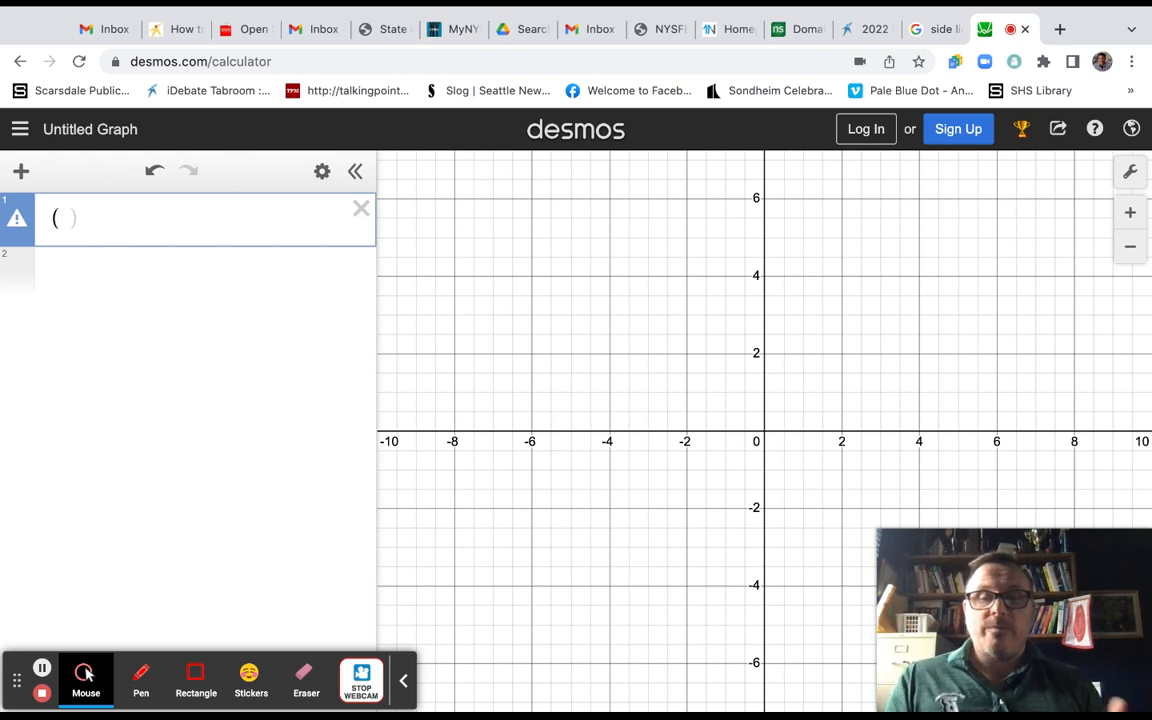
{"action": "type", "text": "3t"}
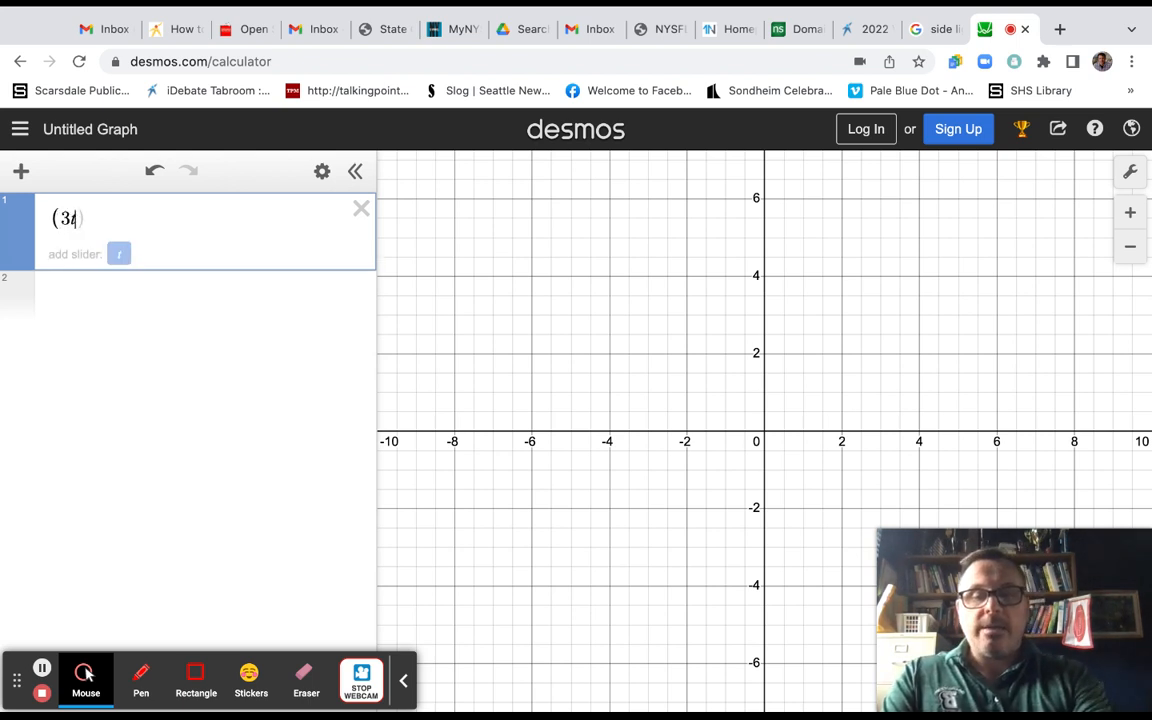
{"action": "type", "text": "^4"}
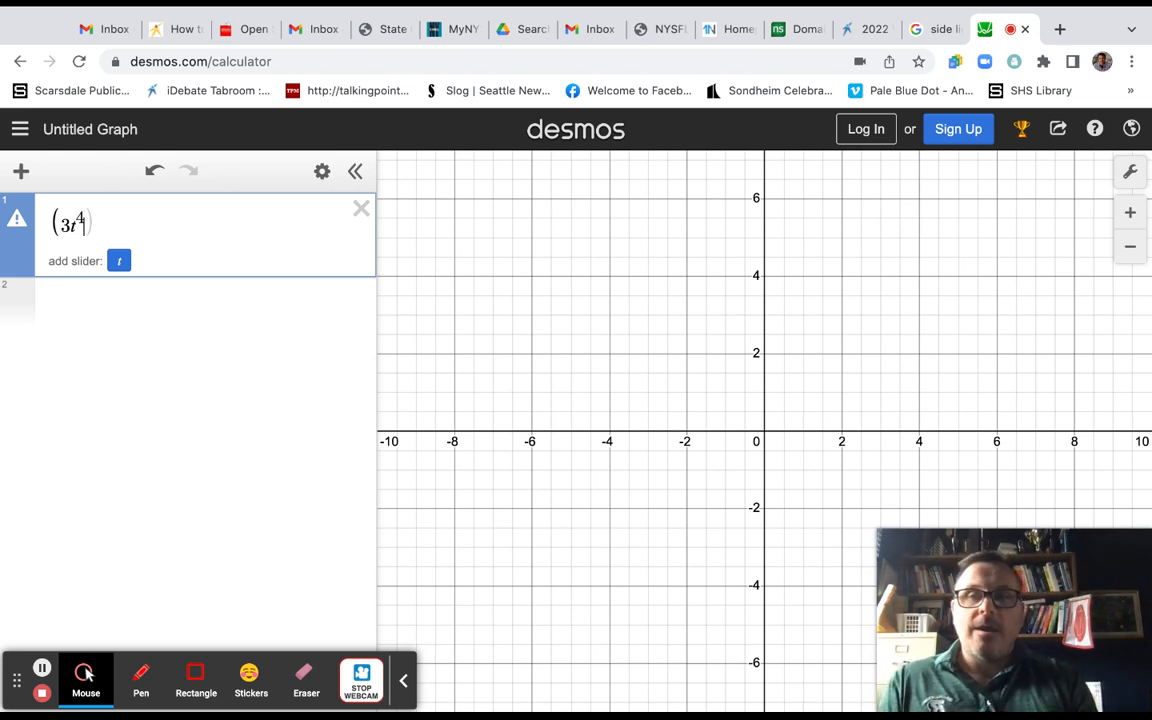
{"action": "key", "text": "Right"}
{"action": "type", "text": ",-"}
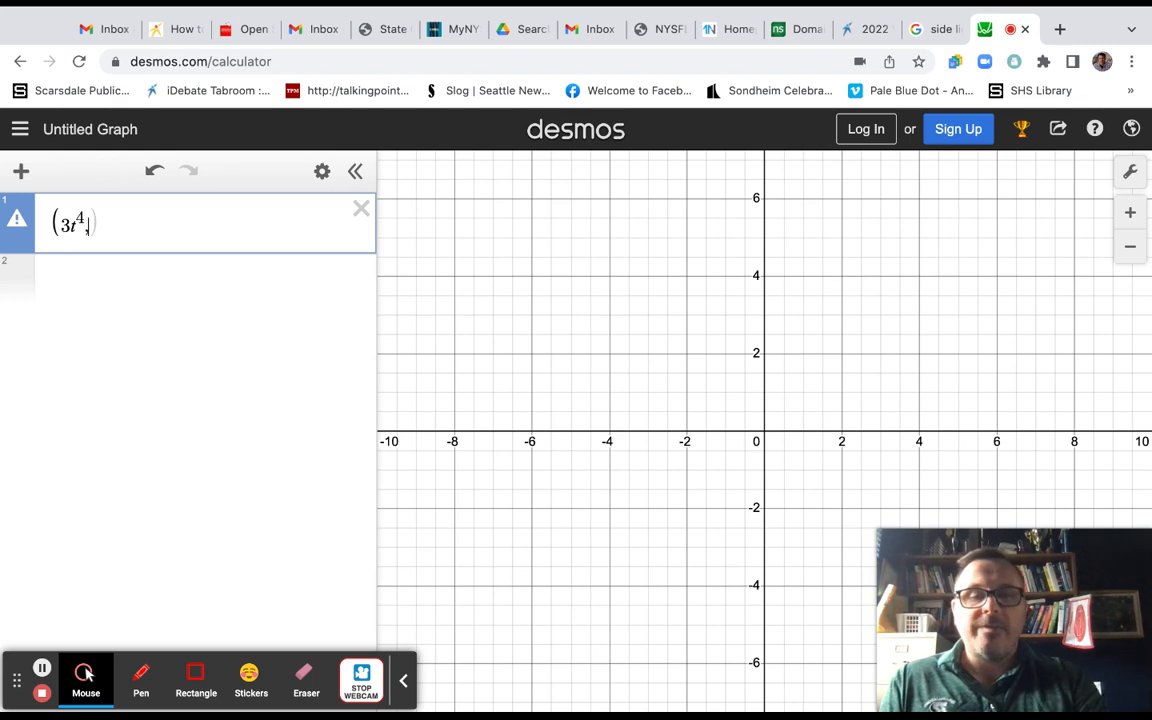
{"action": "type", "text": "t"}
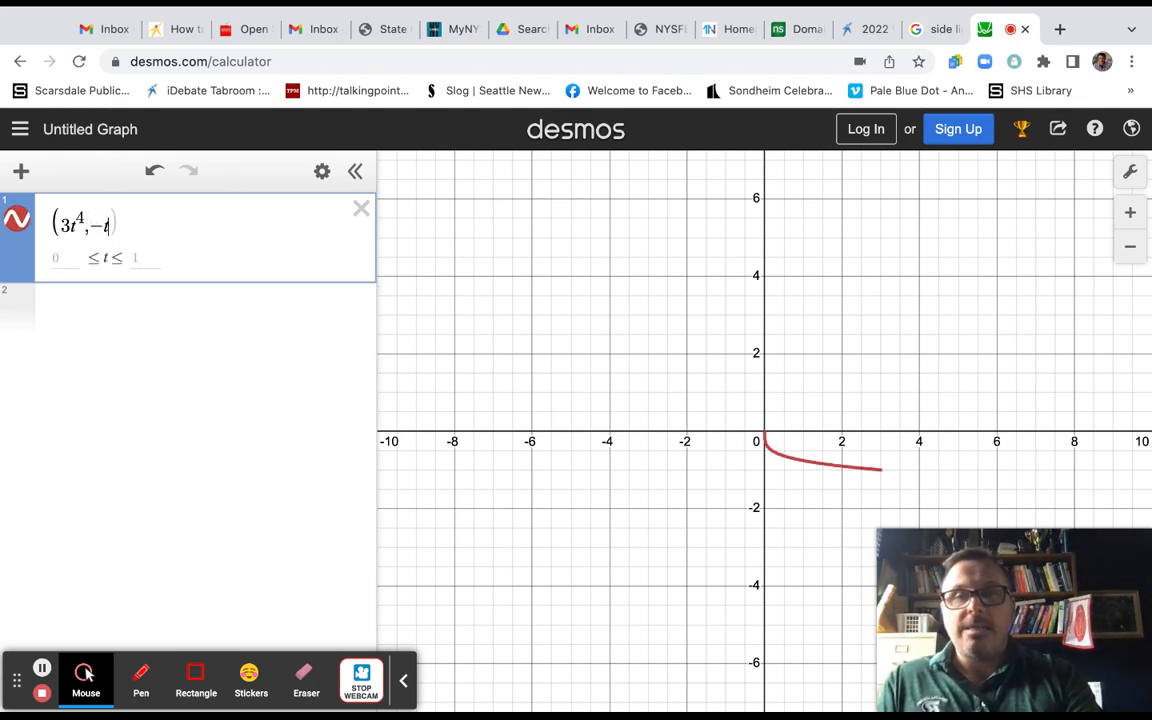
{"action": "type", "text": "0"}
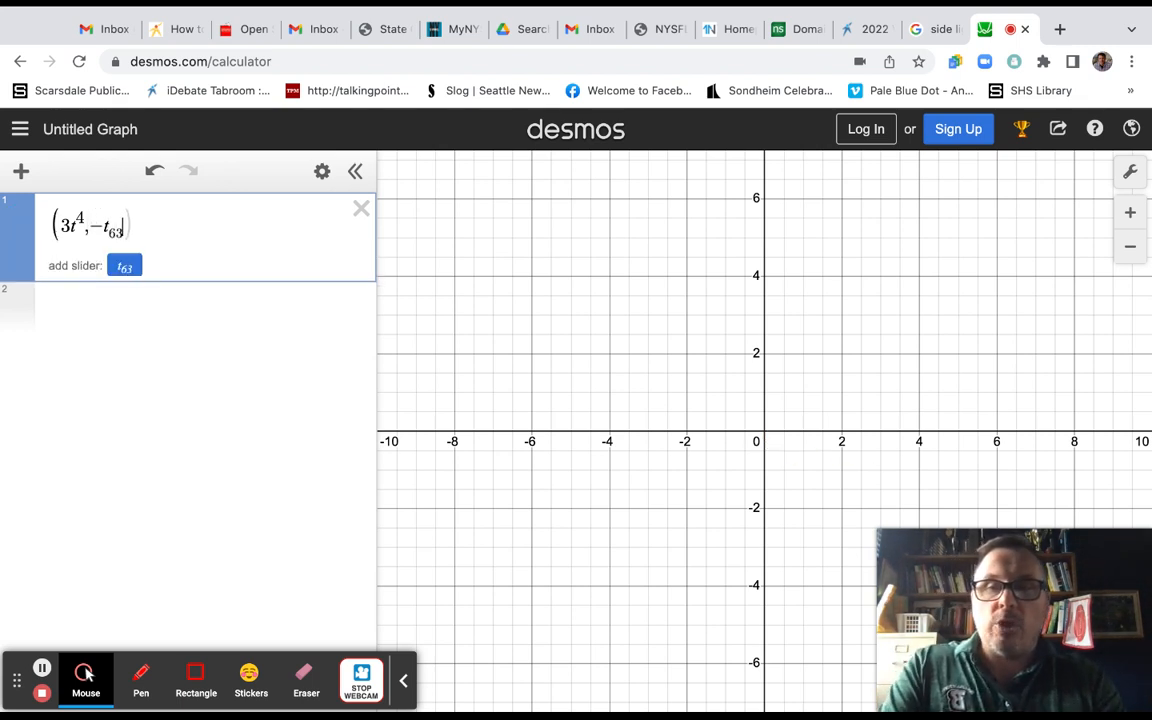
{"action": "key", "text": "BackSpace"}
{"action": "key", "text": "BackSpace"}
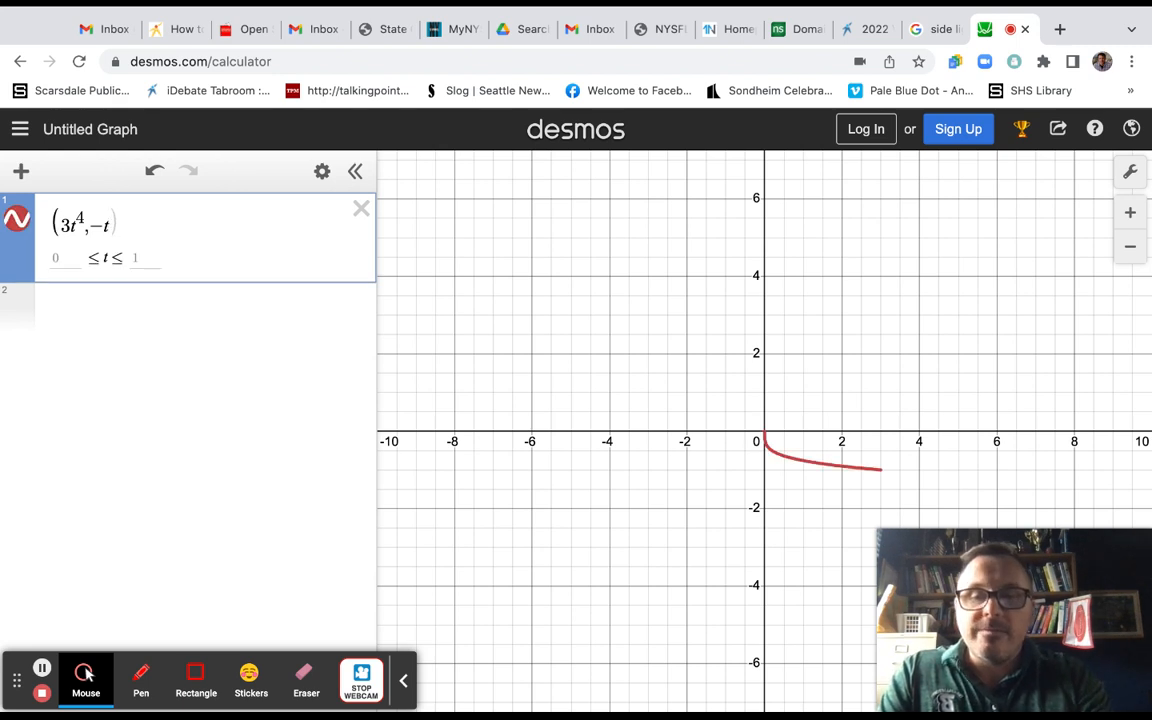
{"action": "type", "text": "^3"}
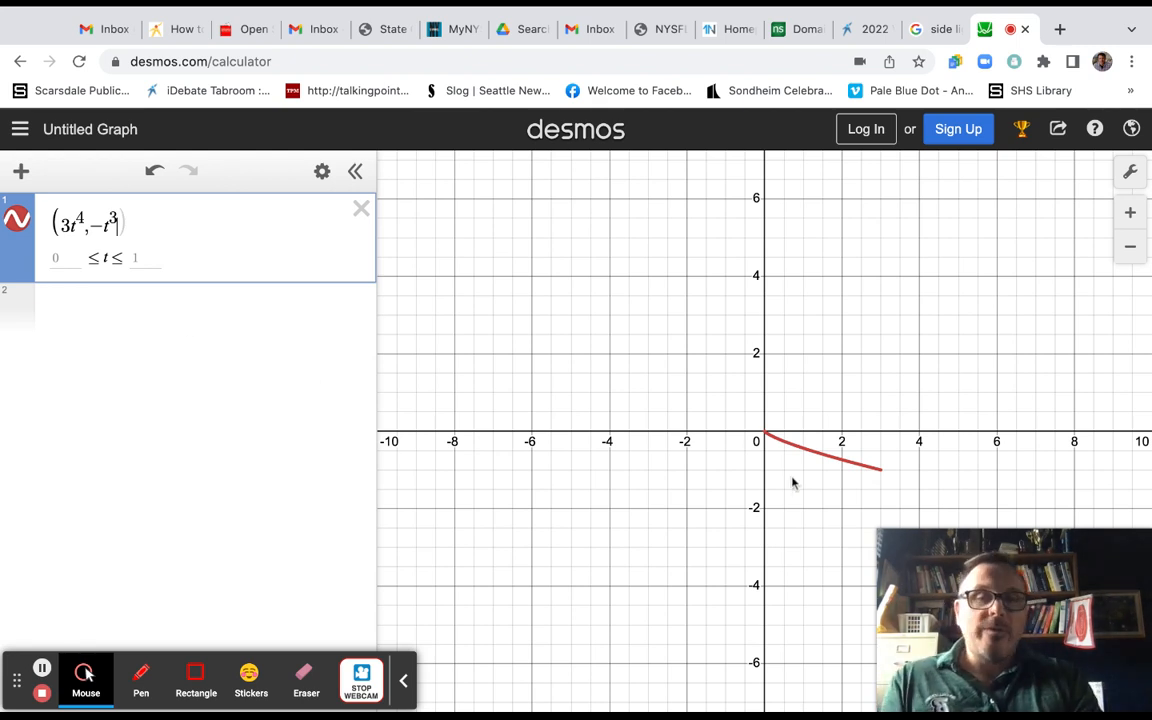
Set the upper limit of t to 100 for the curve (3t^4, -t^3) and examine the extended graph.
{"action": "left_click", "coordinate": [147, 257]}
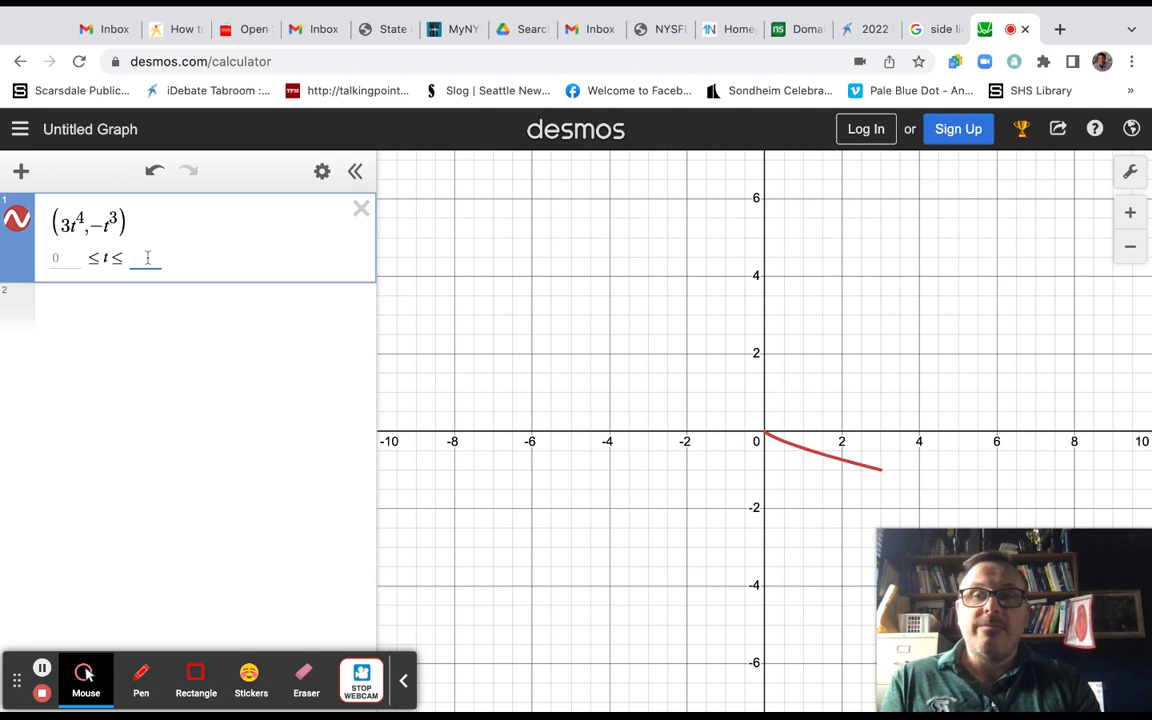
{"action": "type", "text": "100"}
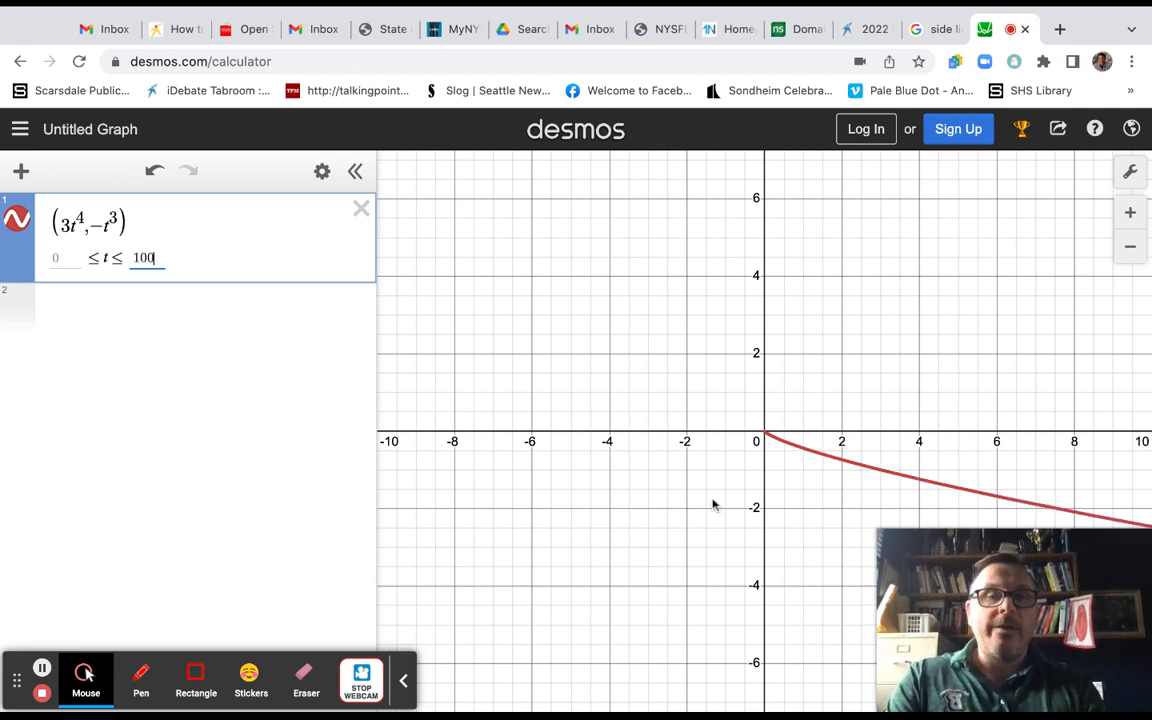
{"action": "scroll", "coordinate": [714, 503], "scroll_direction": "down", "scroll_amount": 5}
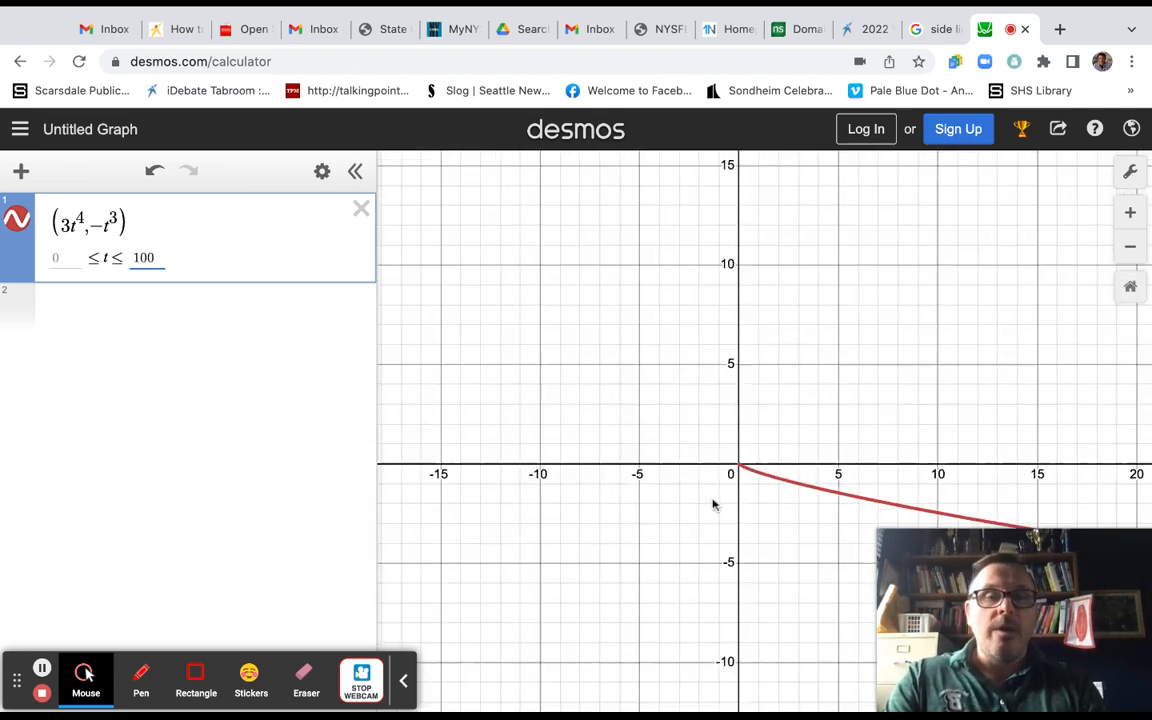
{"action": "left_click", "coordinate": [812, 455]}
{"action": "left_click_drag", "start_coordinate": [805, 396], "coordinate": [697, 316]}
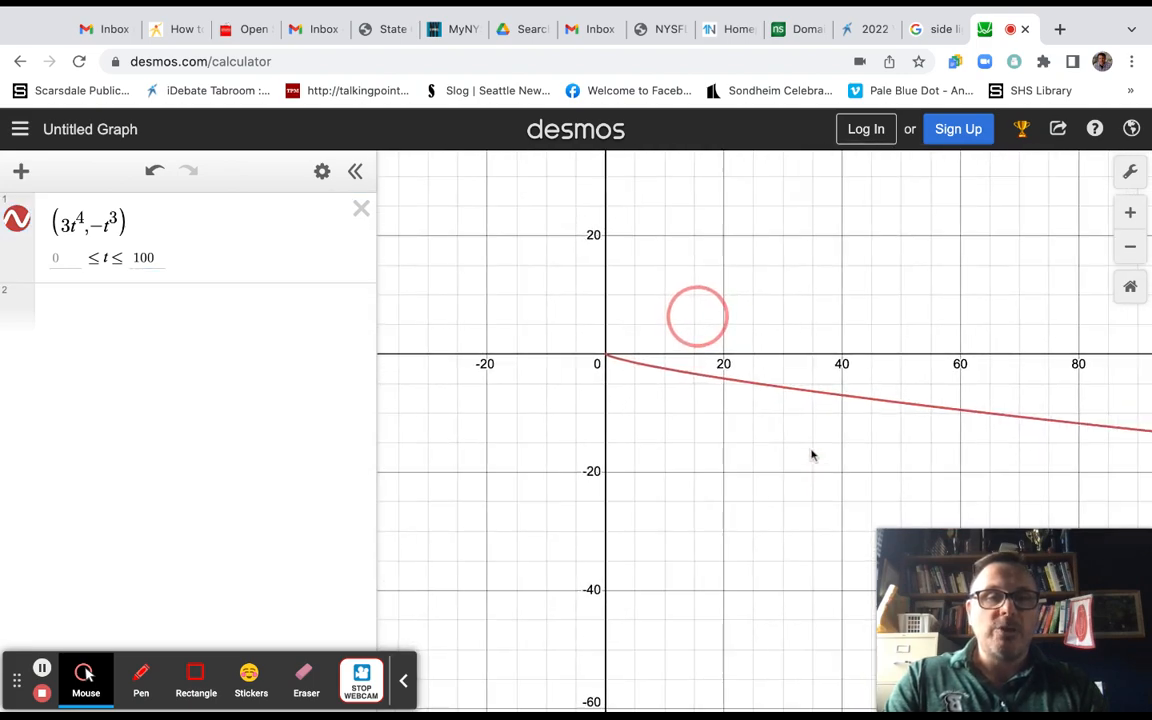
{"action": "scroll", "coordinate": [697, 316], "scroll_direction": "down", "scroll_amount": 5}
{"action": "scroll", "coordinate": [697, 316], "scroll_direction": "up", "scroll_amount": 3}
{"action": "scroll", "coordinate": [672, 330], "scroll_direction": "up", "scroll_amount": 3}
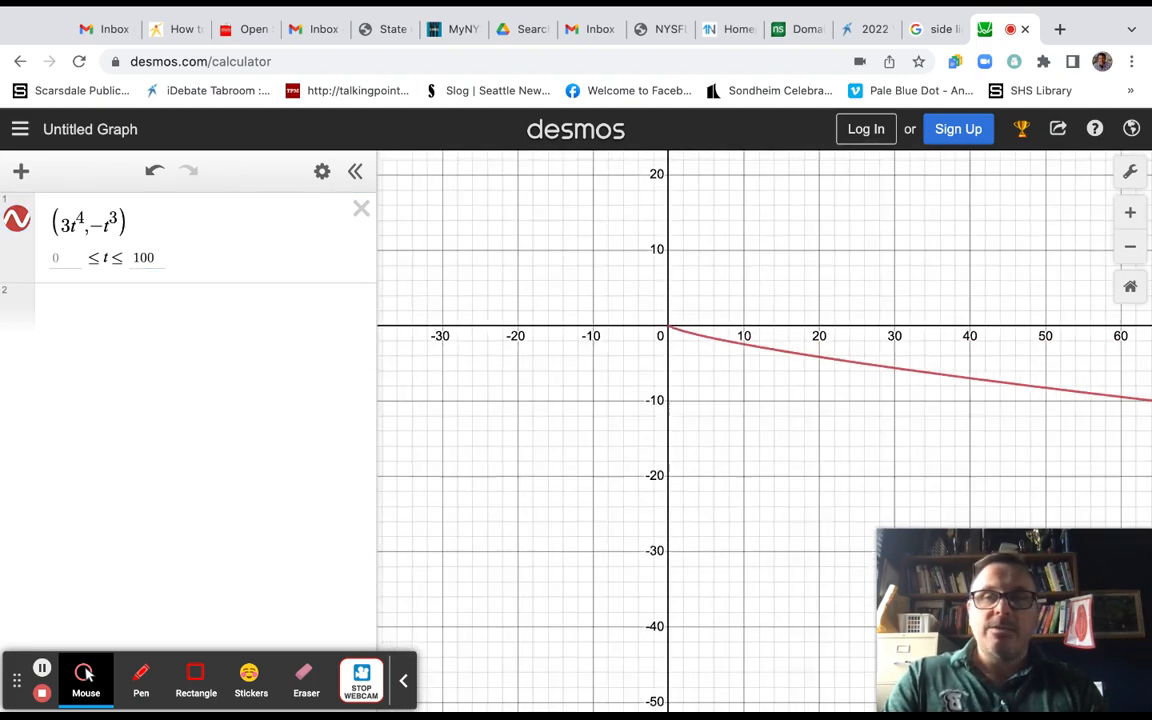
{"action": "scroll", "coordinate": [694, 315], "scroll_direction": "down", "scroll_amount": 3}
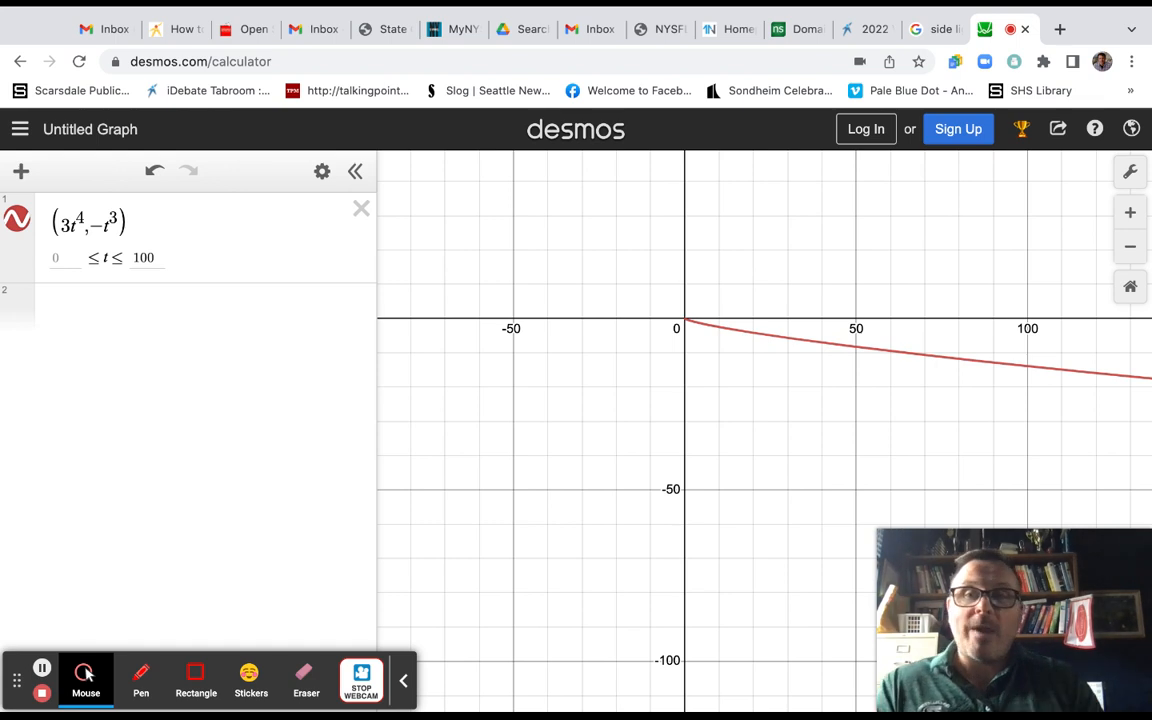
Make the curve's x-component negative as -3t^4 and clear the whole expression.
{"action": "left_click", "coordinate": [62, 224]}
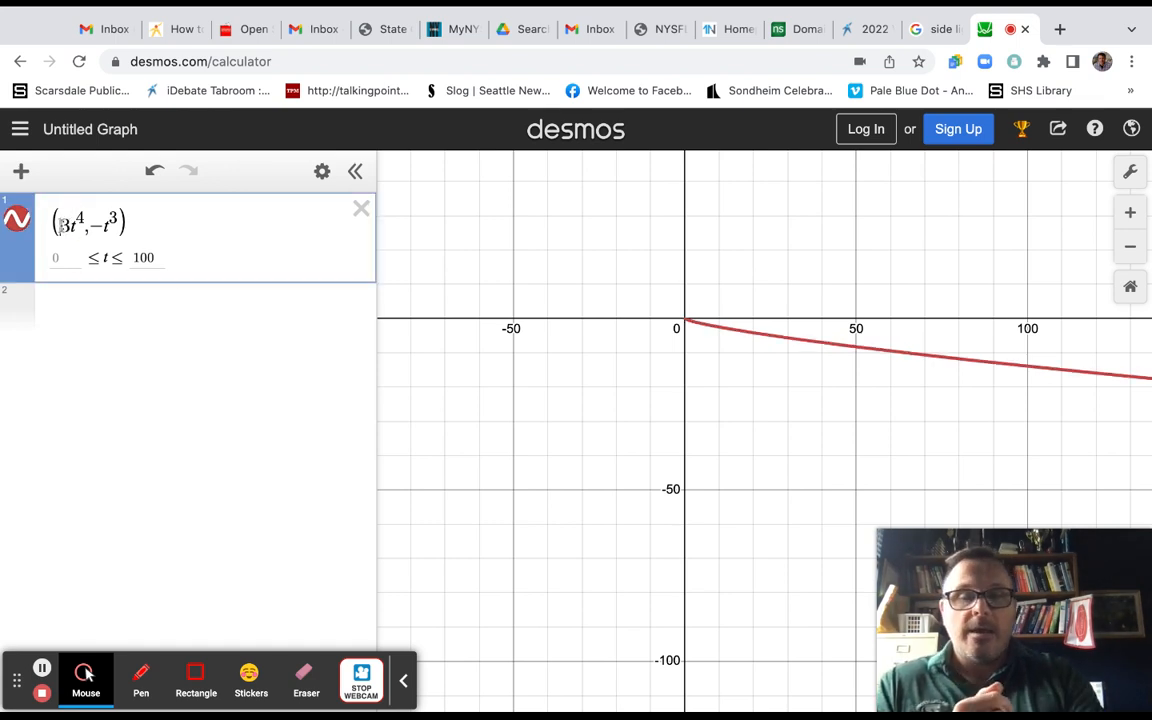
{"action": "type", "text": "-"}
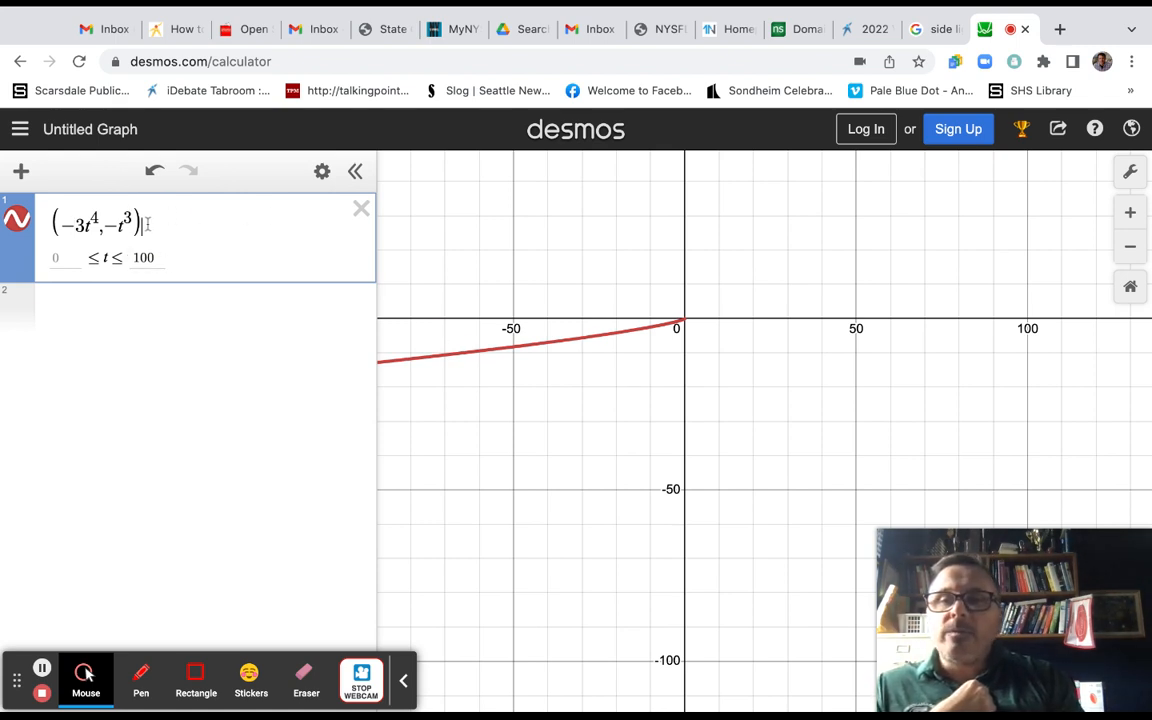
{"action": "left_click_drag", "start_coordinate": [147, 224], "coordinate": [60, 225]}
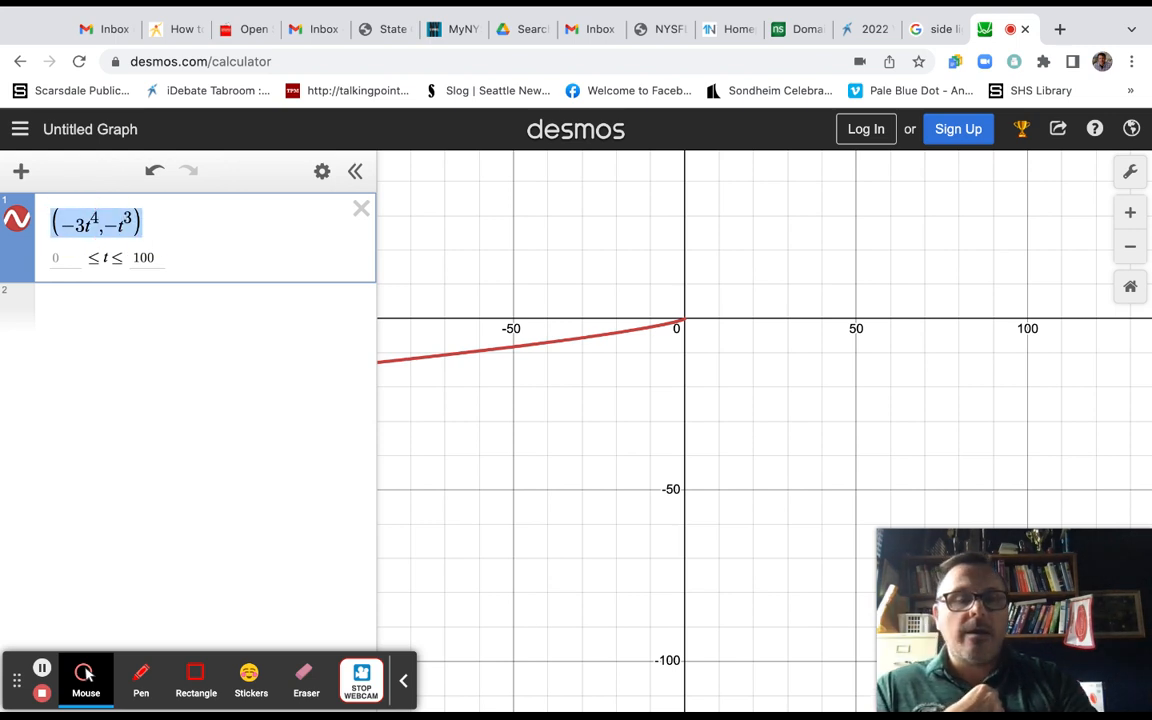
{"action": "key", "text": "BackSpace"}
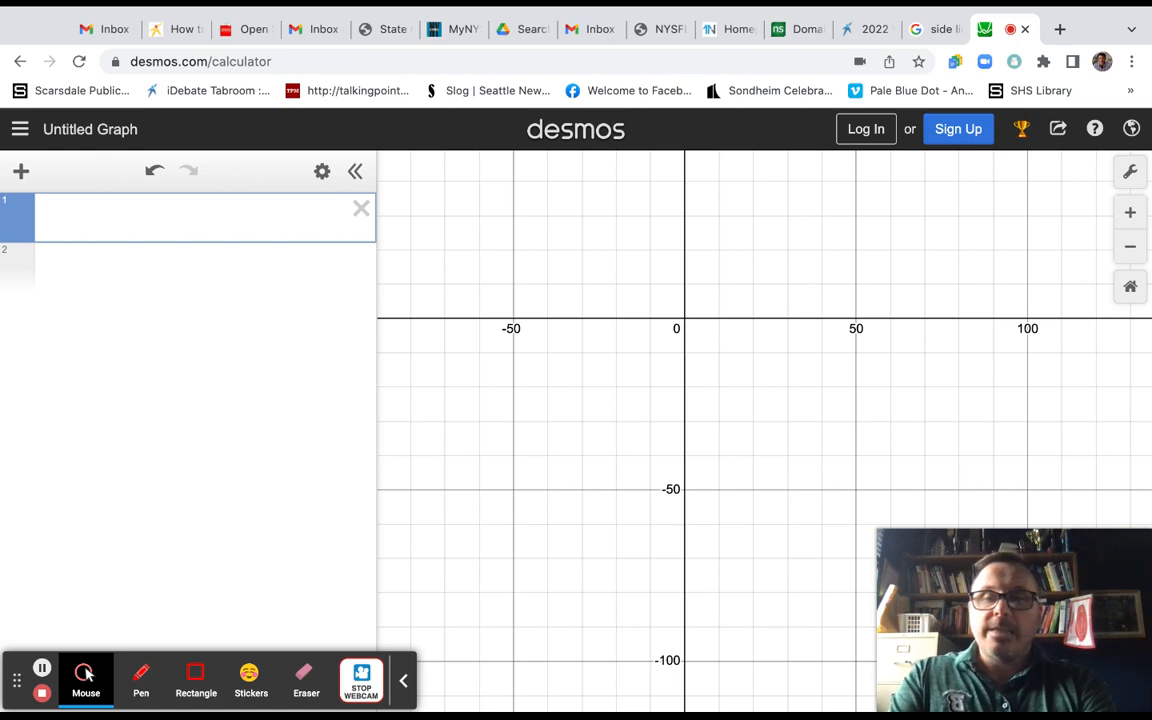
Start a new expression (t^2) in the first line and add a slider for t.
{"action": "type", "text": "(t"}
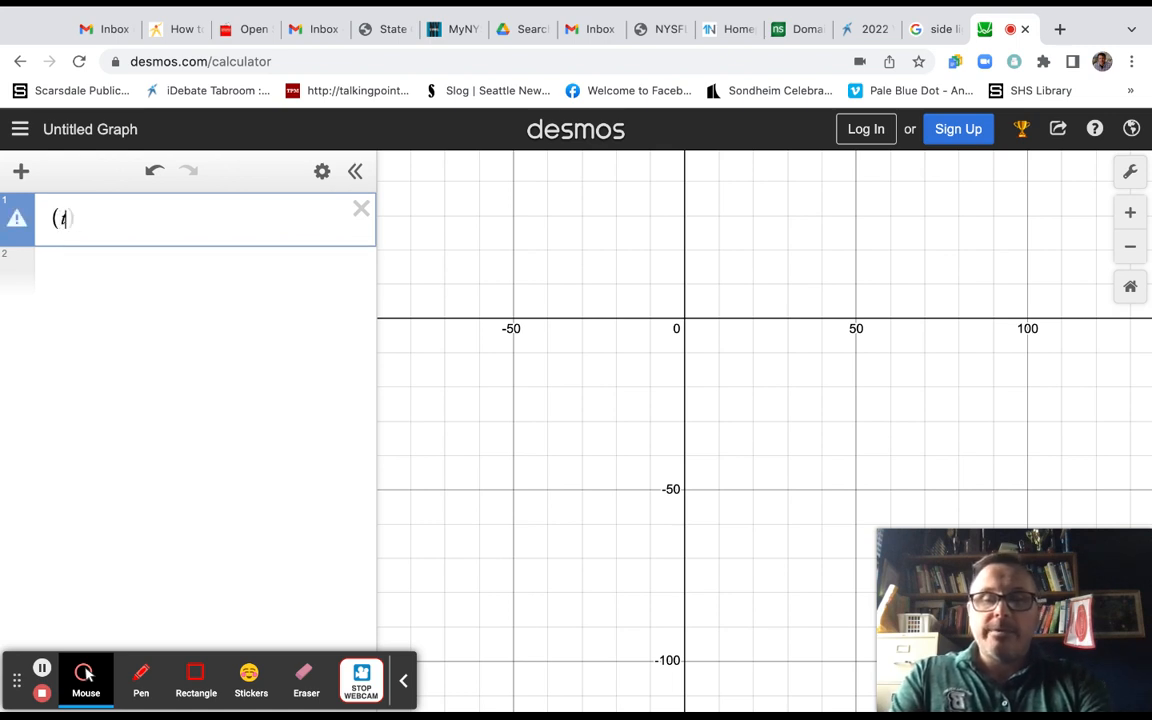
{"action": "type", "text": "^2"}
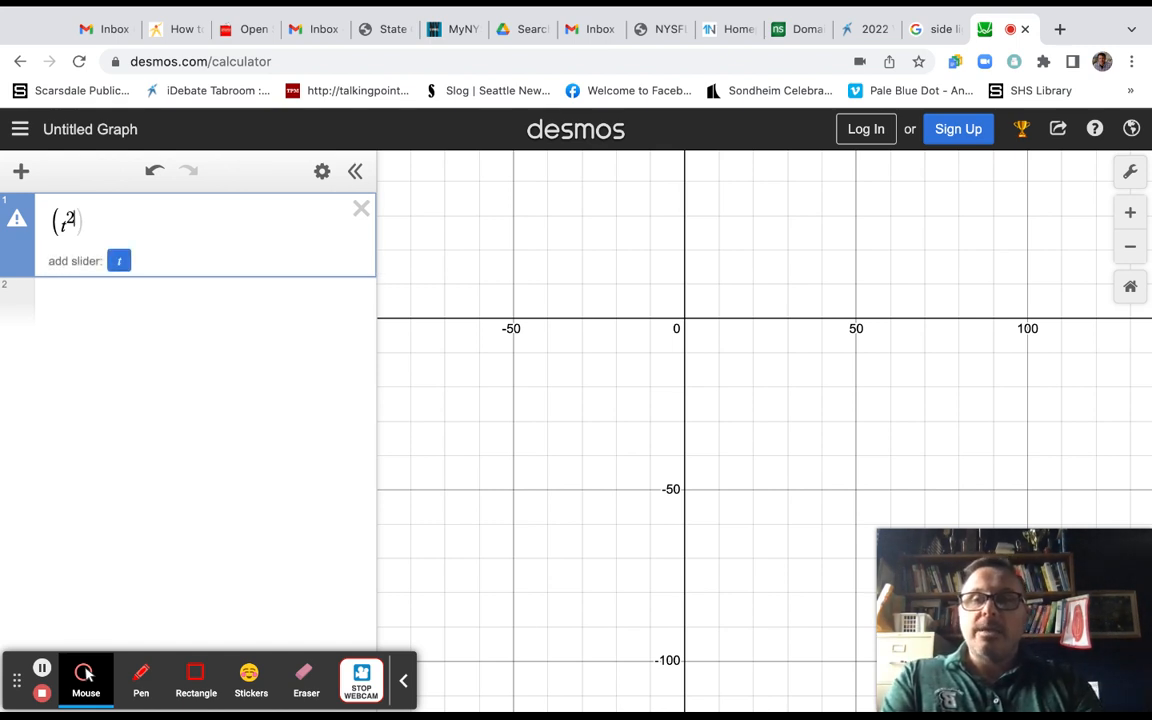
{"action": "left_click", "coordinate": [118, 261]}
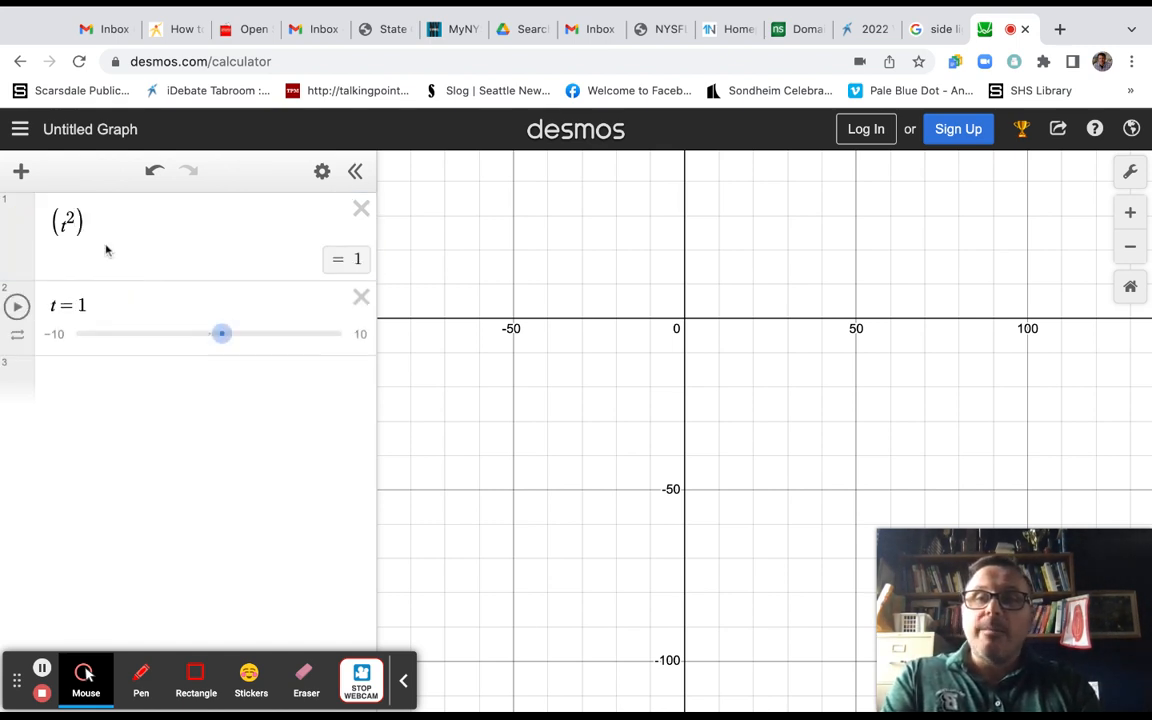
Complete the first expression as the point (t^2, -t^2).
{"action": "left_click", "coordinate": [74, 226]}
{"action": "type", "text": ","}
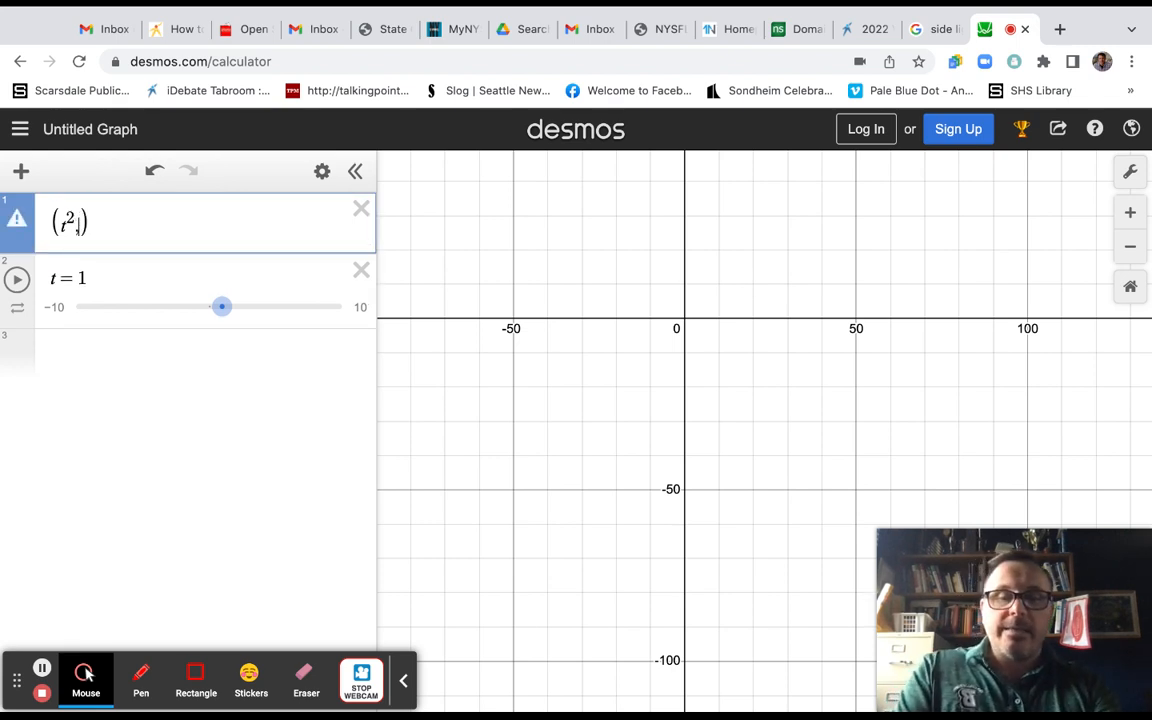
{"action": "type", "text": "-T"}
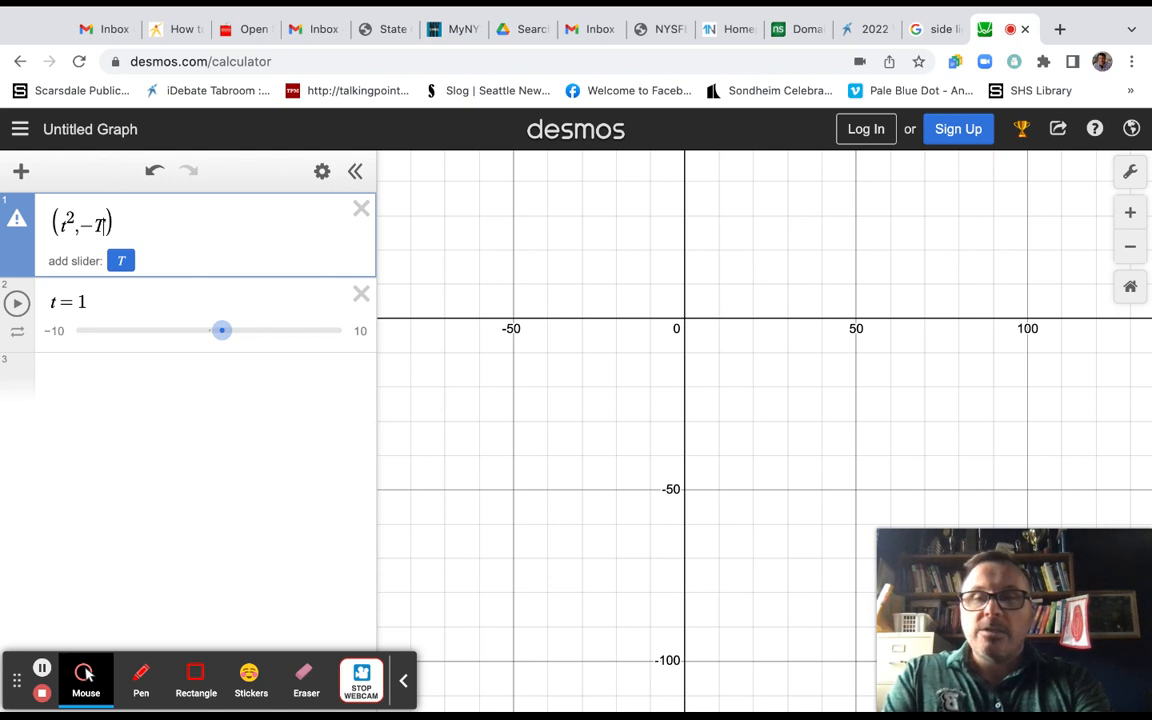
{"action": "type", "text": "^"}
{"action": "key", "text": "BackSpace"}
{"action": "key", "text": "BackSpace"}
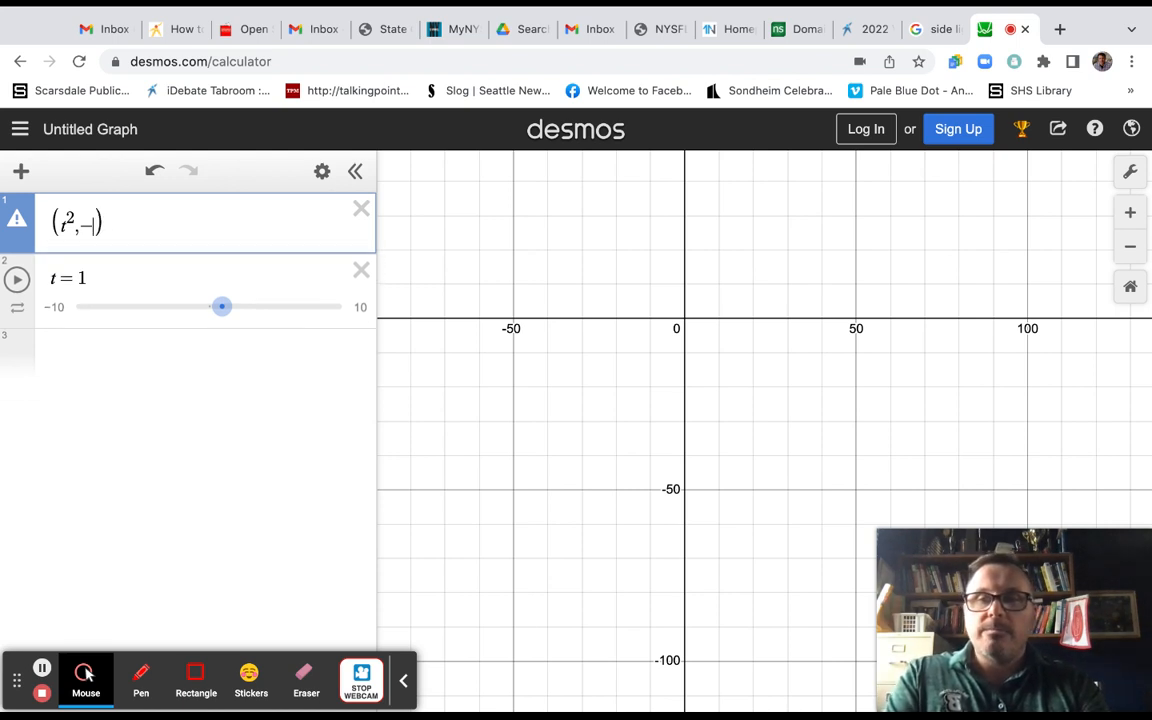
{"action": "type", "text": "t^2"}
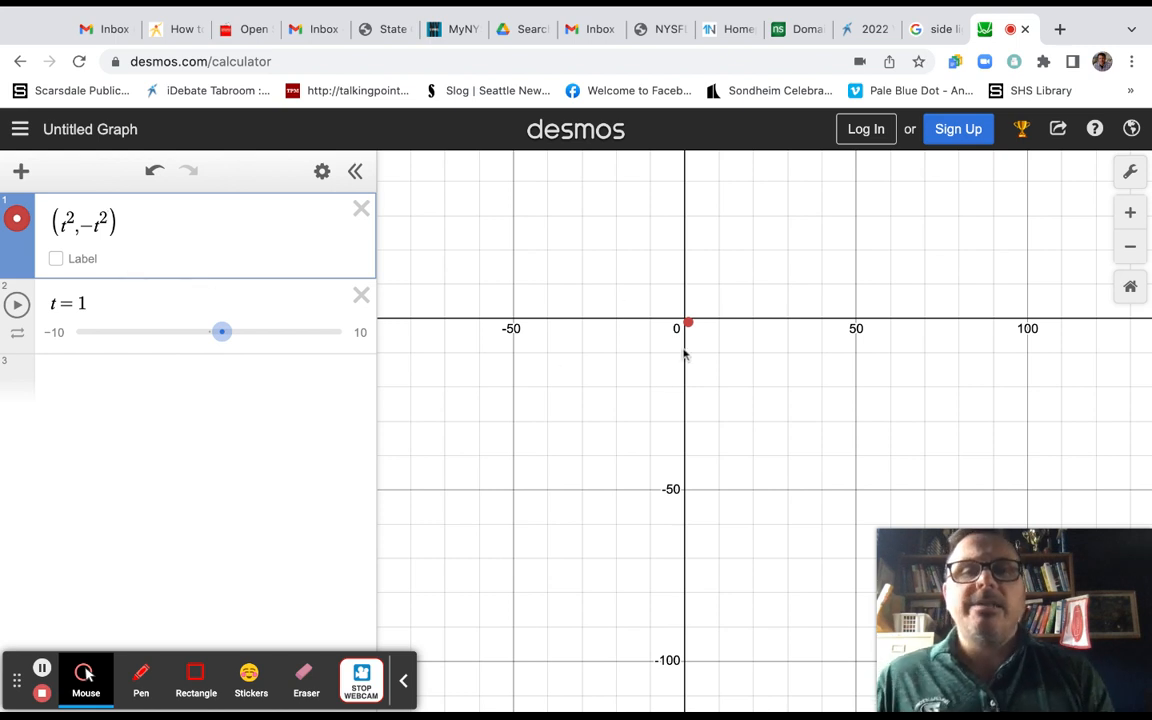
Move the t slider to -0.2 and play its animation to watch the point travel.
{"action": "left_click", "coordinate": [222, 336]}
{"action": "mouse_move", "coordinate": [222, 339]}
{"action": "left_mouse_down"}
{"action": "mouse_move", "coordinate": [208, 334]}
{"action": "mouse_move", "coordinate": [298, 330]}
{"action": "mouse_move", "coordinate": [197, 330]}
{"action": "mouse_move", "coordinate": [316, 330]}
{"action": "mouse_move", "coordinate": [206, 330]}
{"action": "left_mouse_up"}
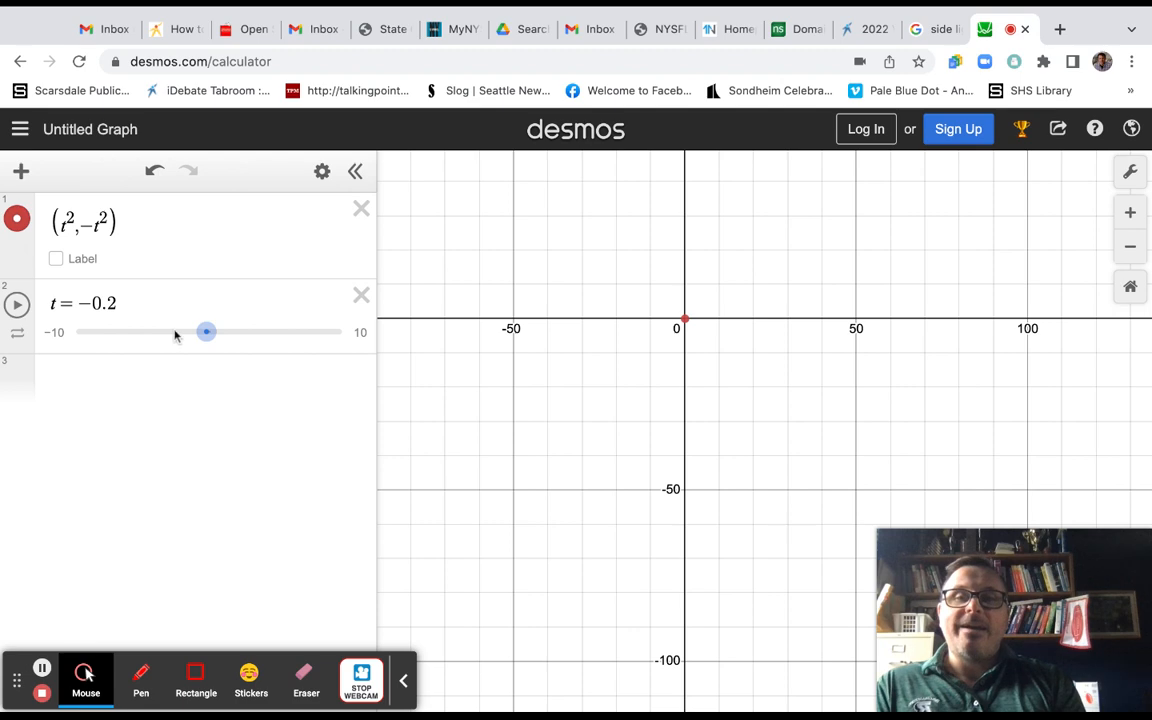
{"action": "left_click", "coordinate": [17, 305]}
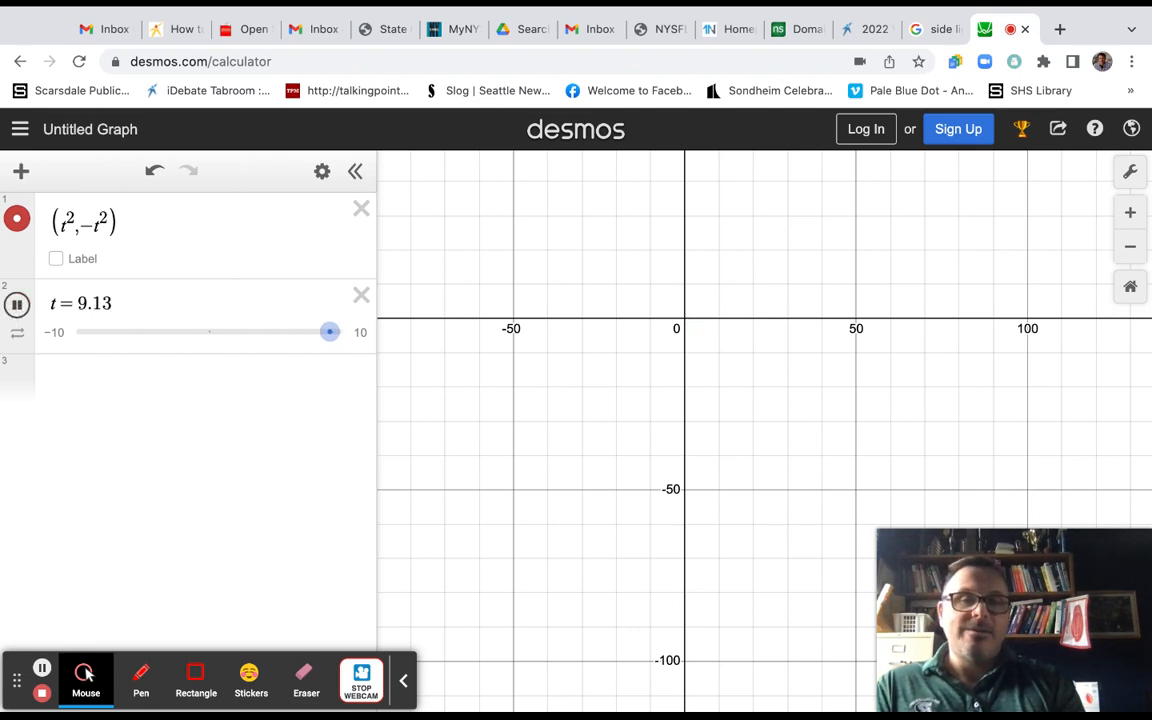
{"action": "scroll", "coordinate": [699, 452], "scroll_direction": "down", "scroll_amount": 5}
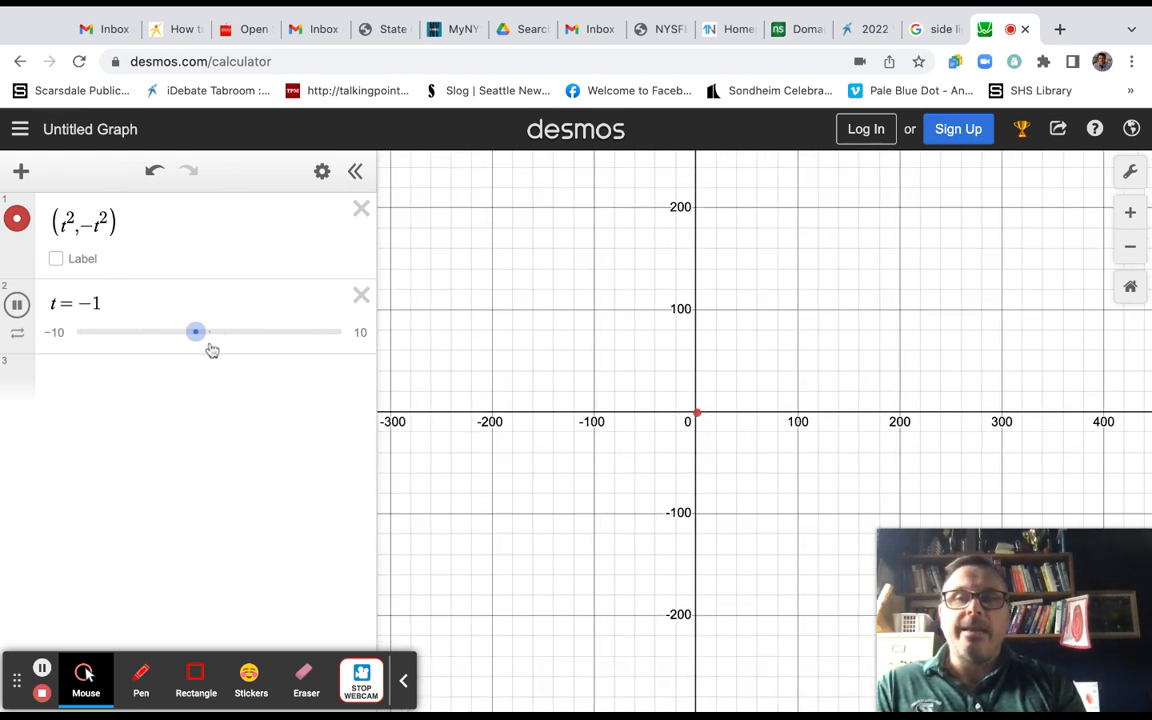
Stop the t animation and limit the slider to 0 ≤ t ≤ 10 with a step of 0.5.
{"action": "left_click", "coordinate": [18, 334]}
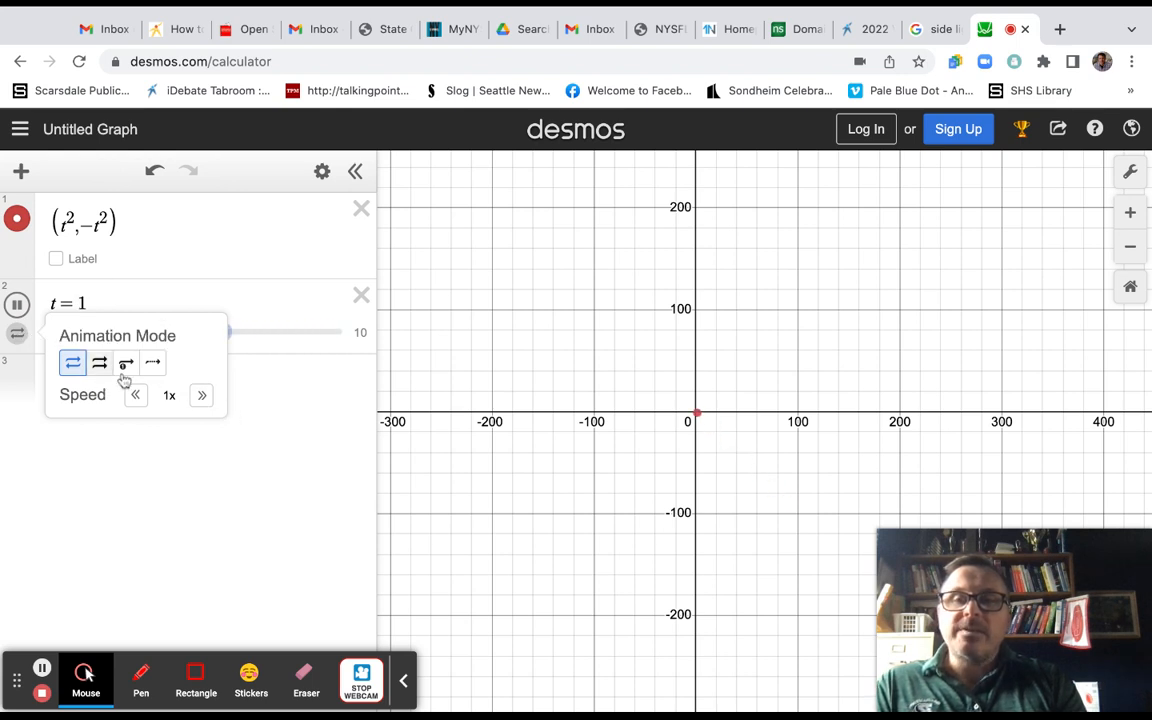
{"action": "left_click", "coordinate": [246, 300]}
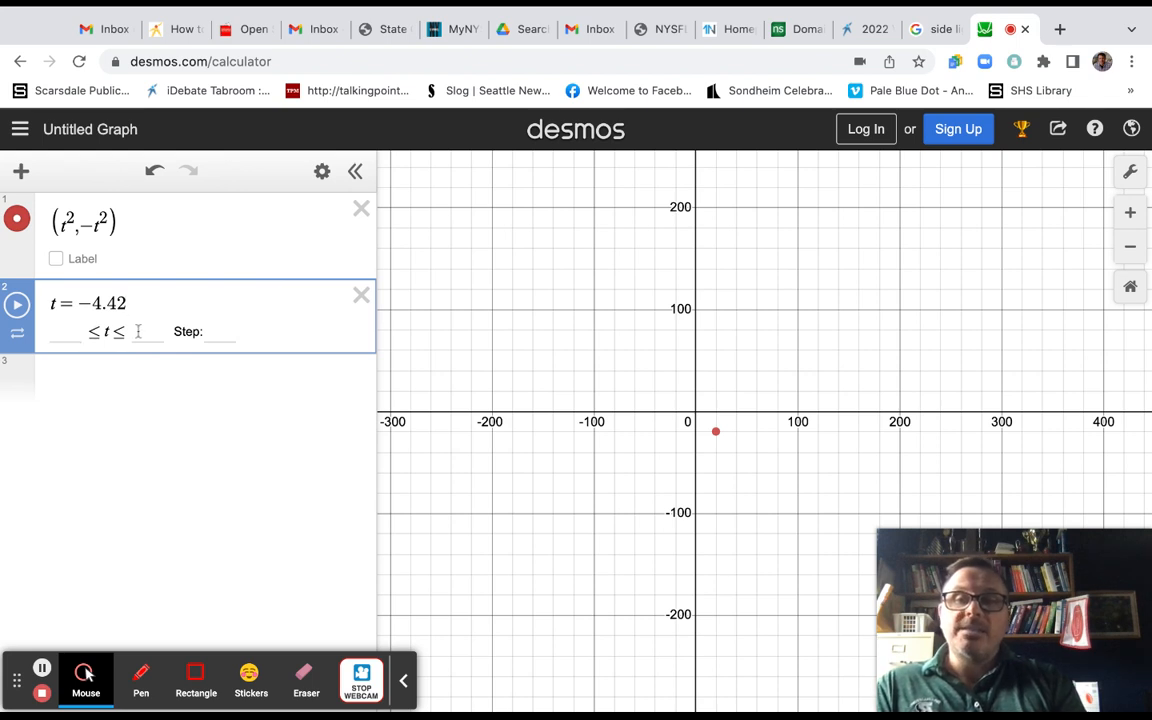
{"action": "left_click", "coordinate": [69, 331]}
{"action": "type", "text": "0"}
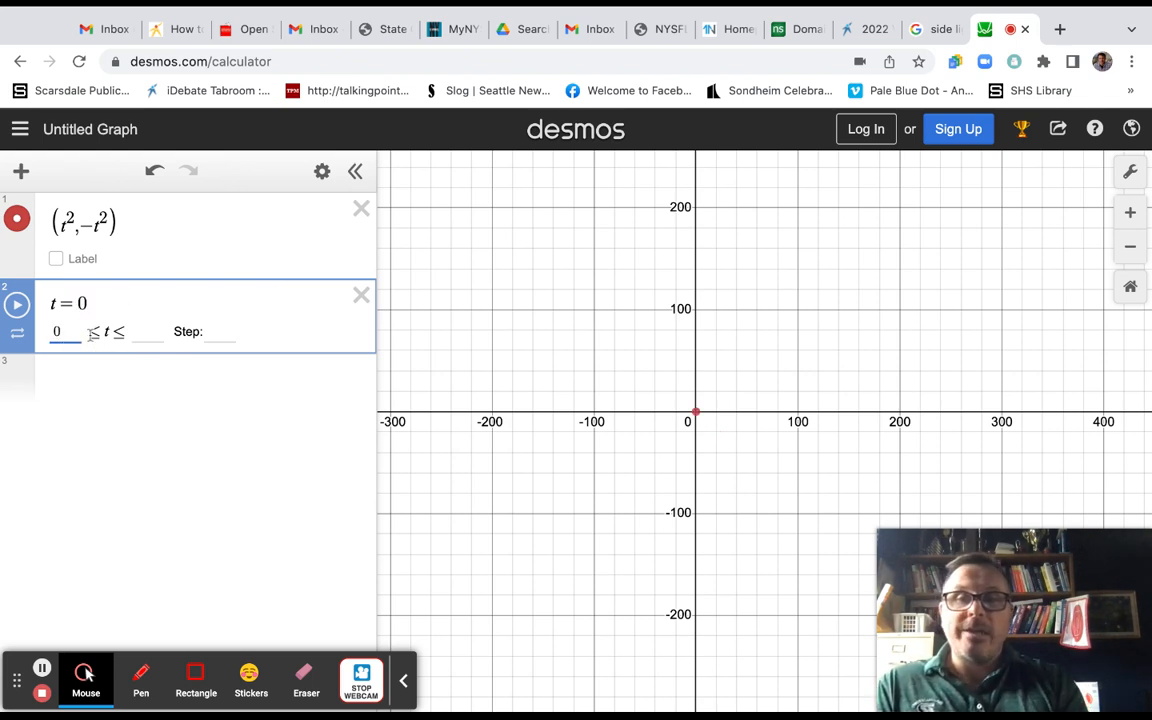
{"action": "left_click", "coordinate": [147, 333]}
{"action": "type", "text": "10"}
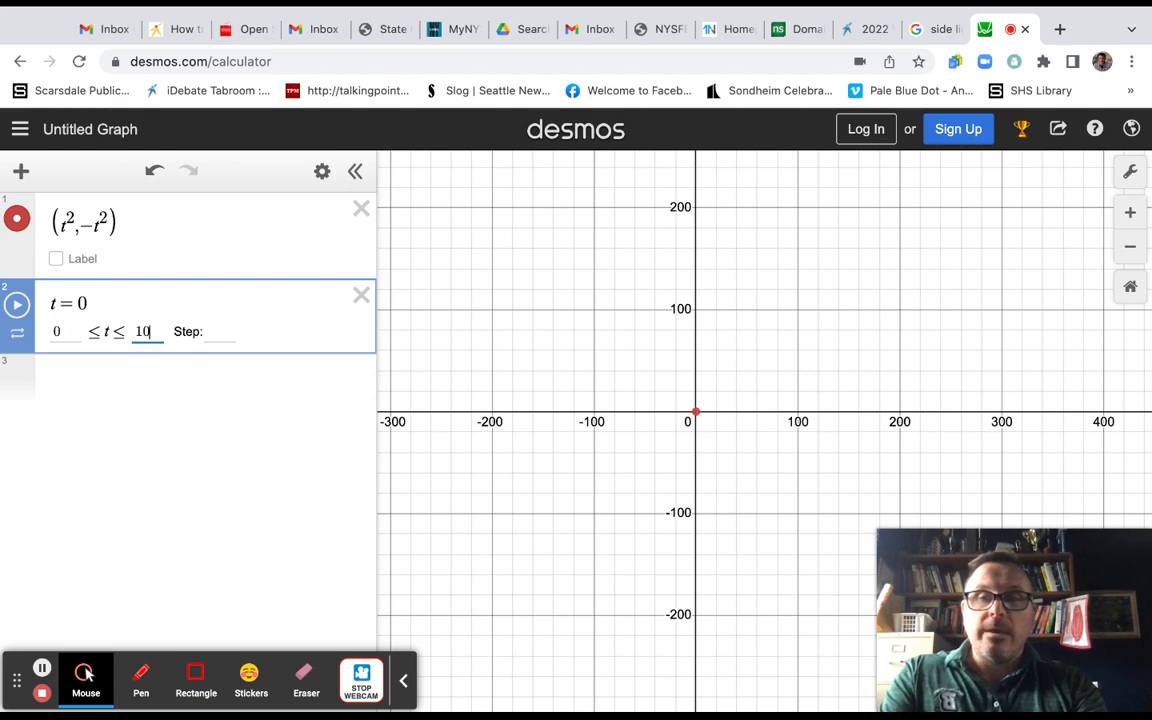
{"action": "left_click", "coordinate": [221, 330]}
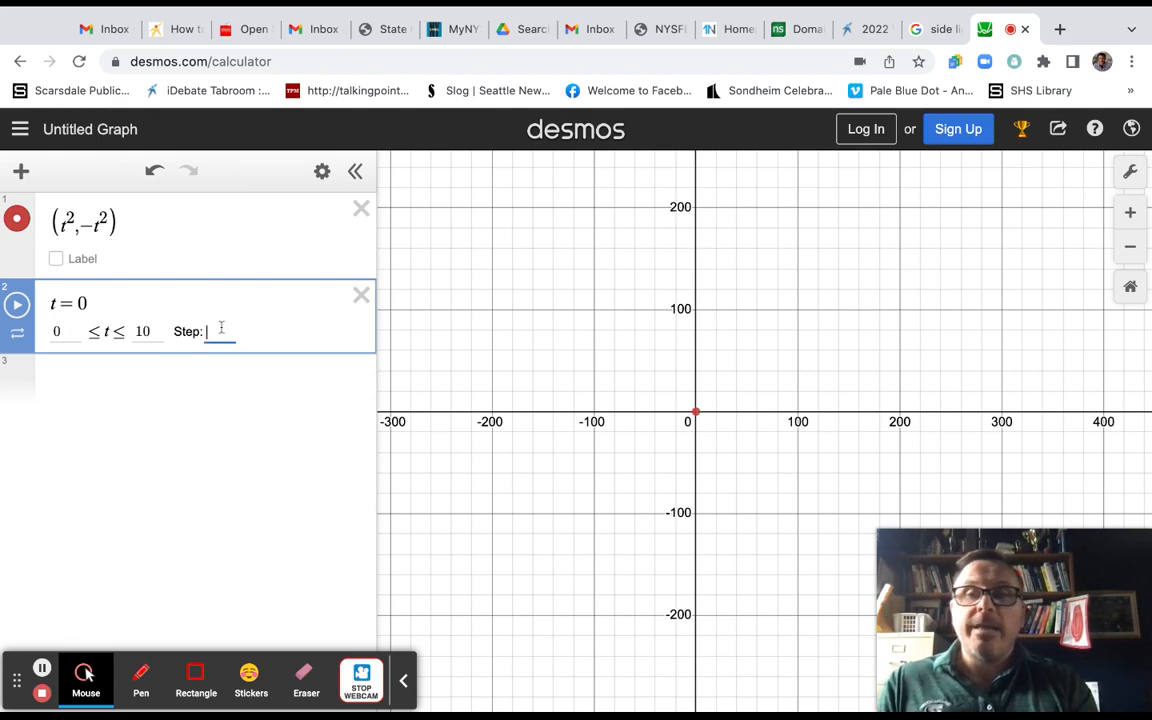
{"action": "type", "text": "0.5"}
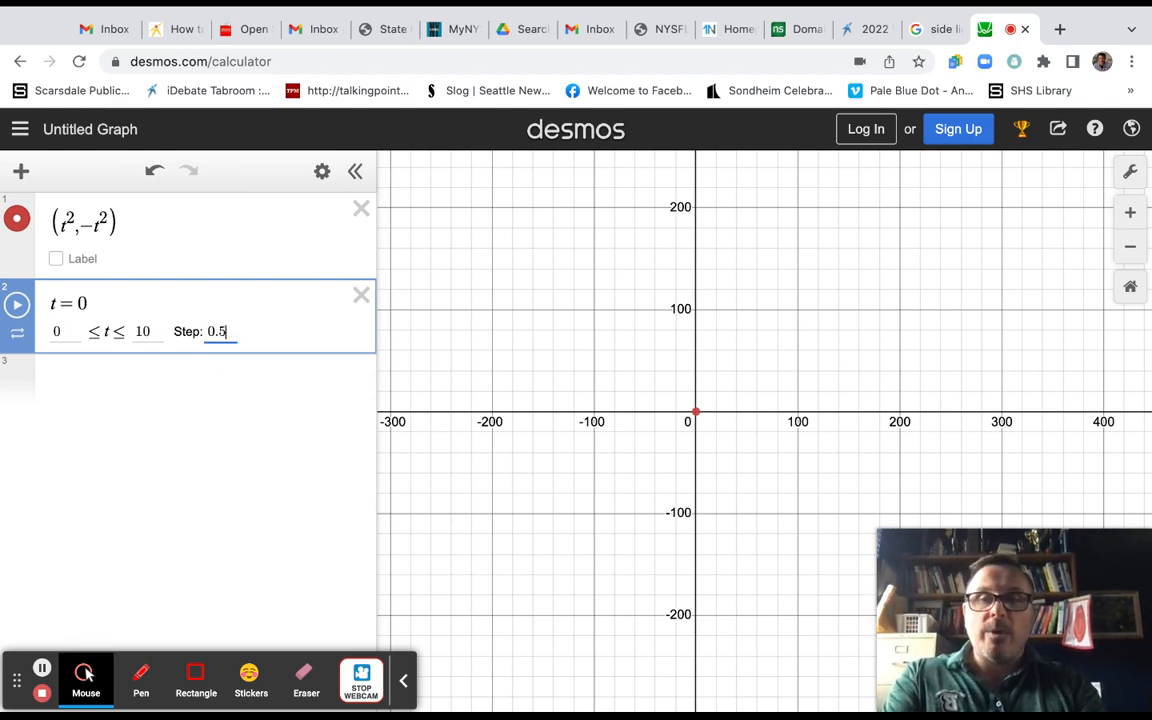
{"action": "key", "text": "Return"}
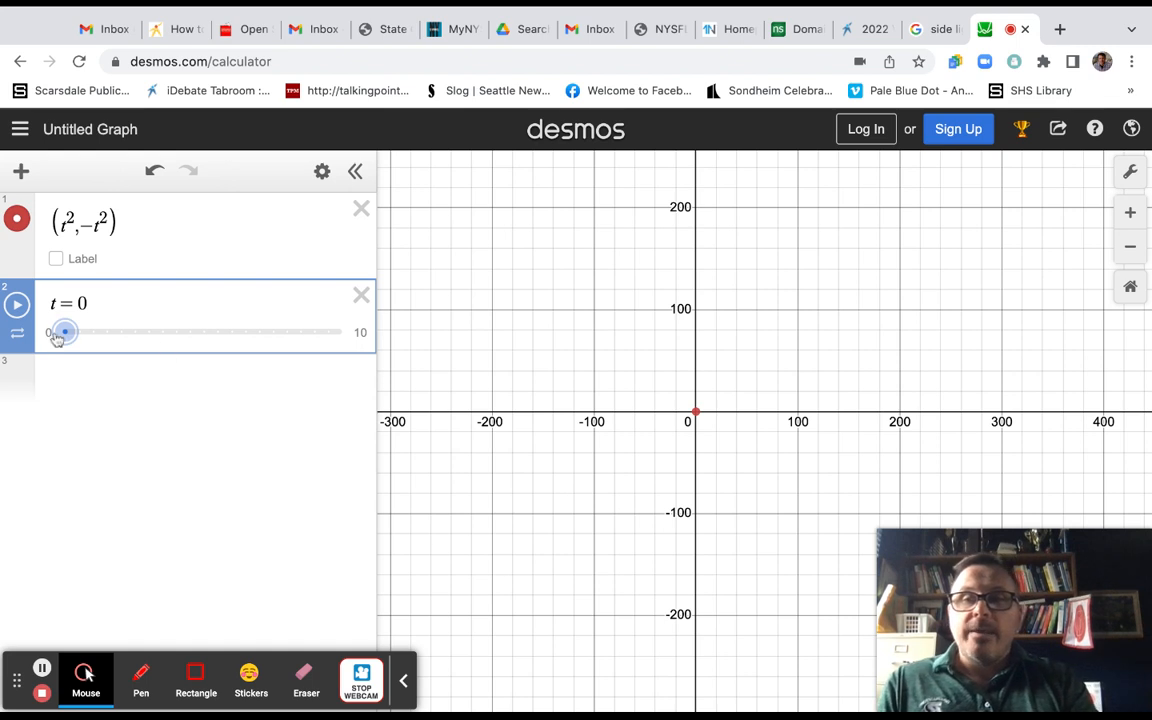
Play and pause the t animation twice to watch the point travel along (t^2, -t^2).
{"action": "left_click", "coordinate": [16, 304]}
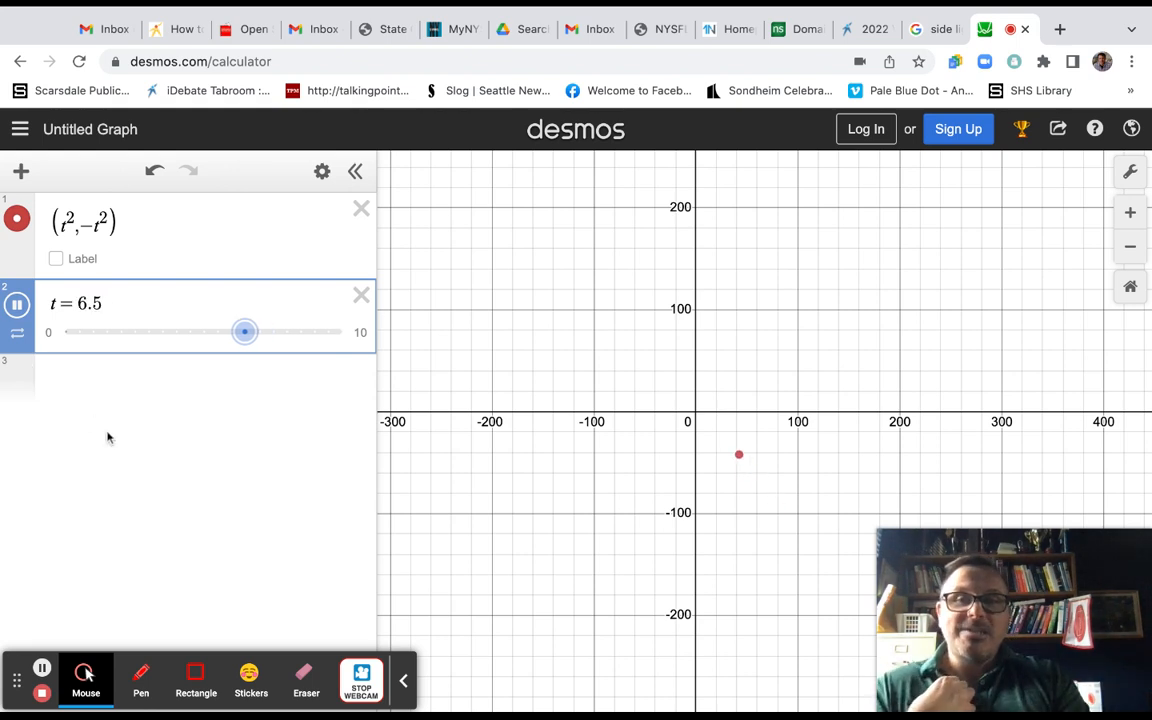
{"action": "left_click", "coordinate": [17, 305]}
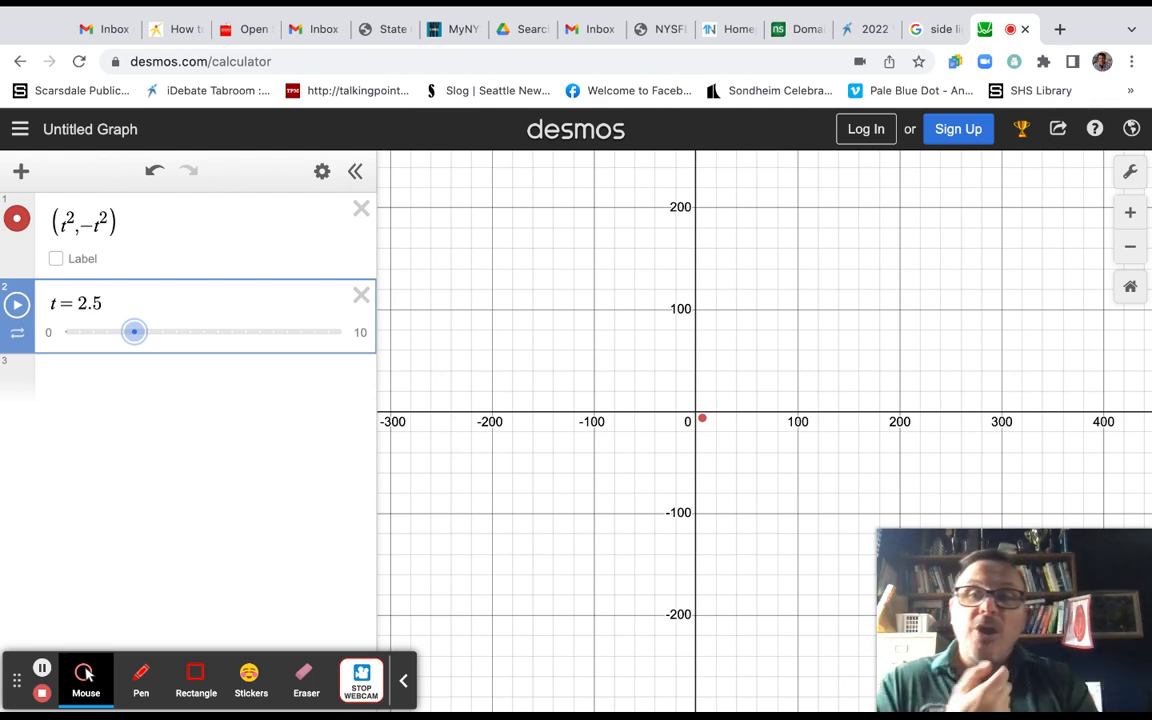
{"action": "left_click", "coordinate": [17, 305]}
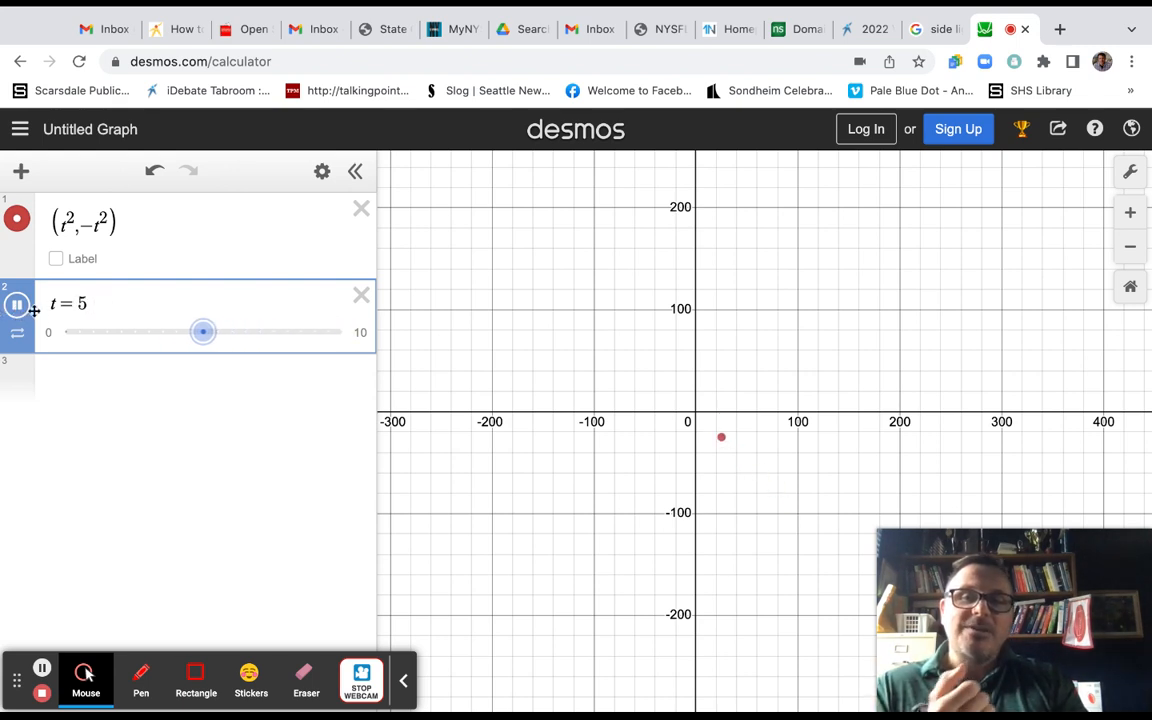
{"action": "left_click", "coordinate": [19, 312]}
Remove both exponents so the point becomes (t, -t), and play the t animation from the low end of its range.
{"action": "left_click", "coordinate": [73, 223]}
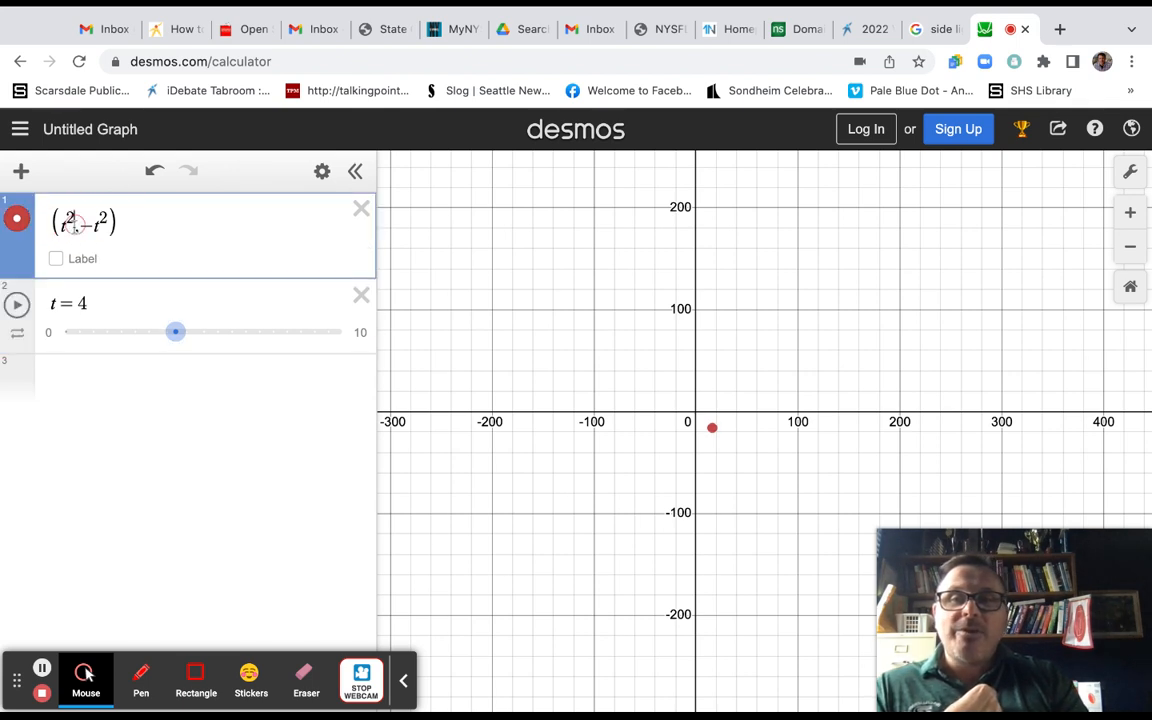
{"action": "key", "text": "BackSpace"}
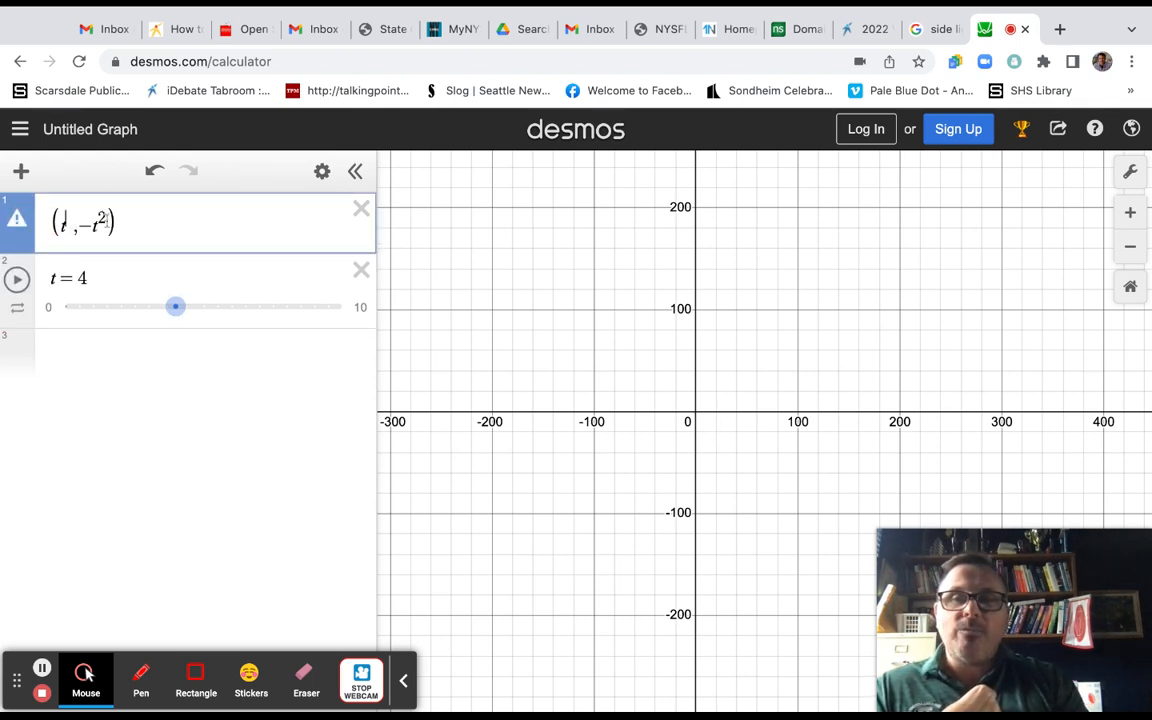
{"action": "left_click", "coordinate": [107, 221]}
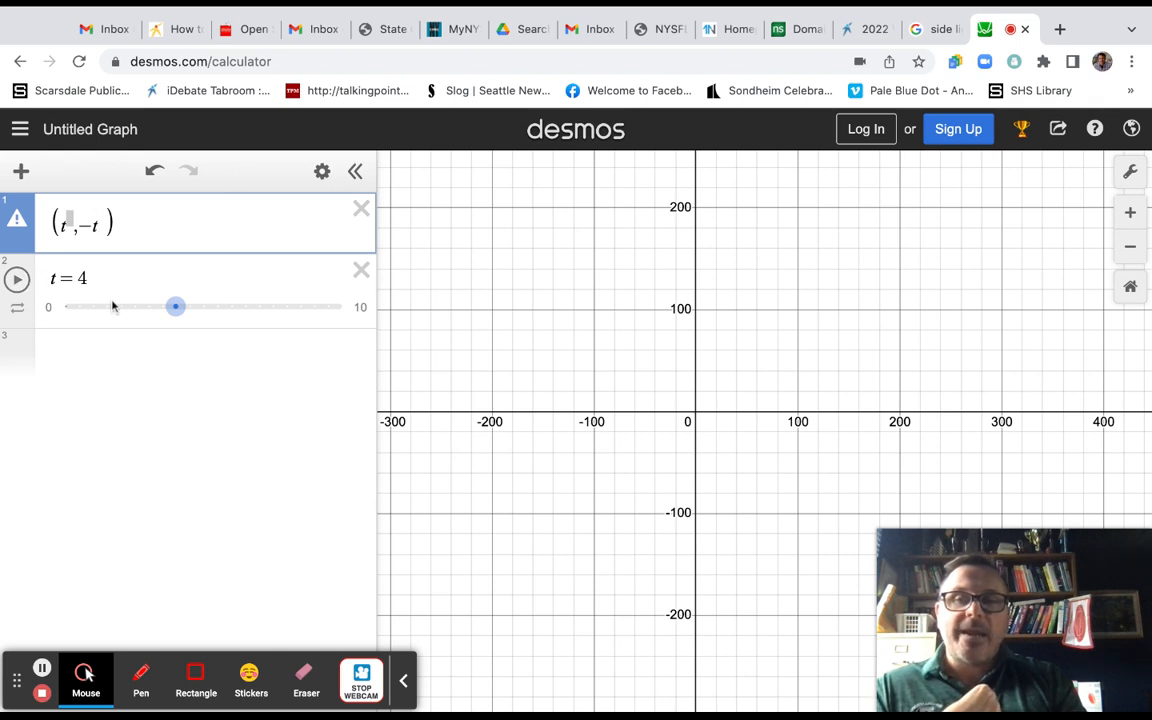
{"action": "left_click", "coordinate": [72, 312]}
{"action": "left_click", "coordinate": [18, 281]}
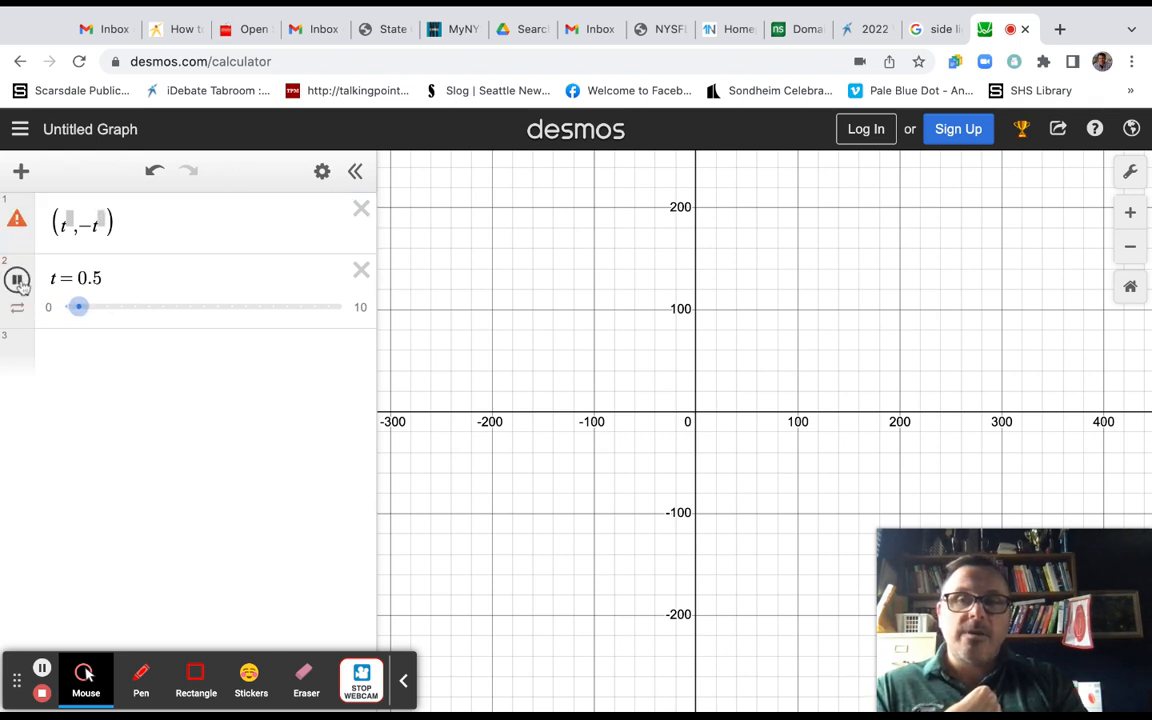
{"action": "left_click", "coordinate": [76, 245]}
{"action": "key", "text": "BackSpace"}
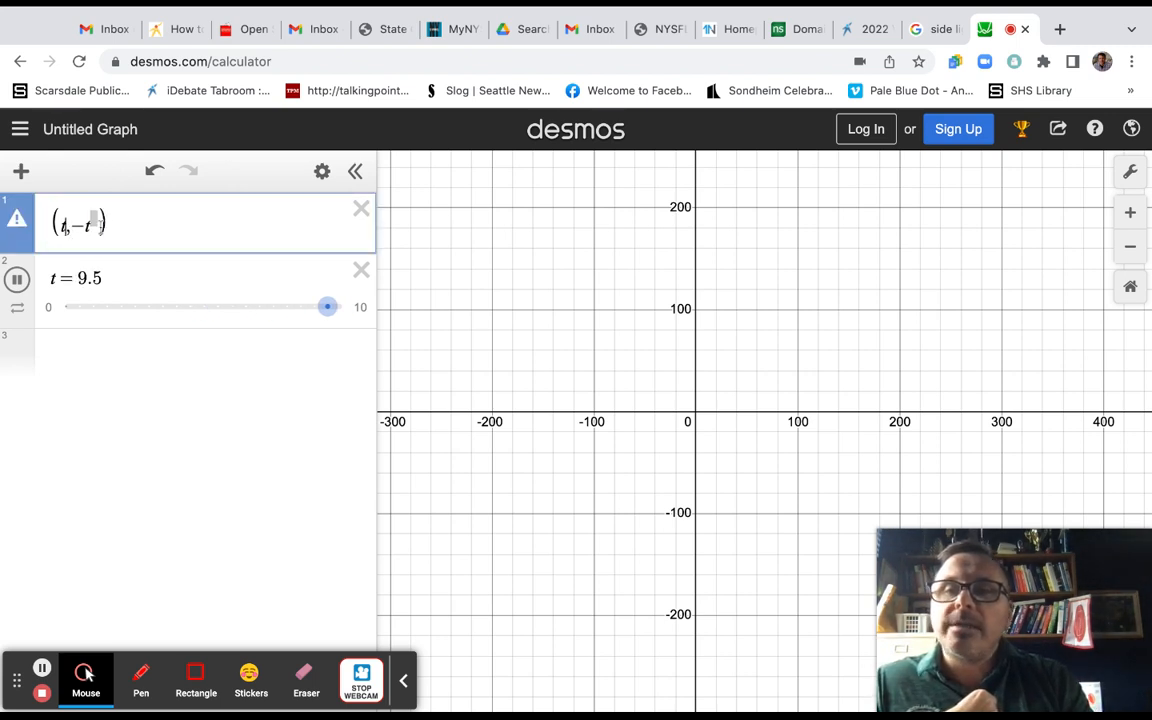
{"action": "key", "text": "BackSpace"}
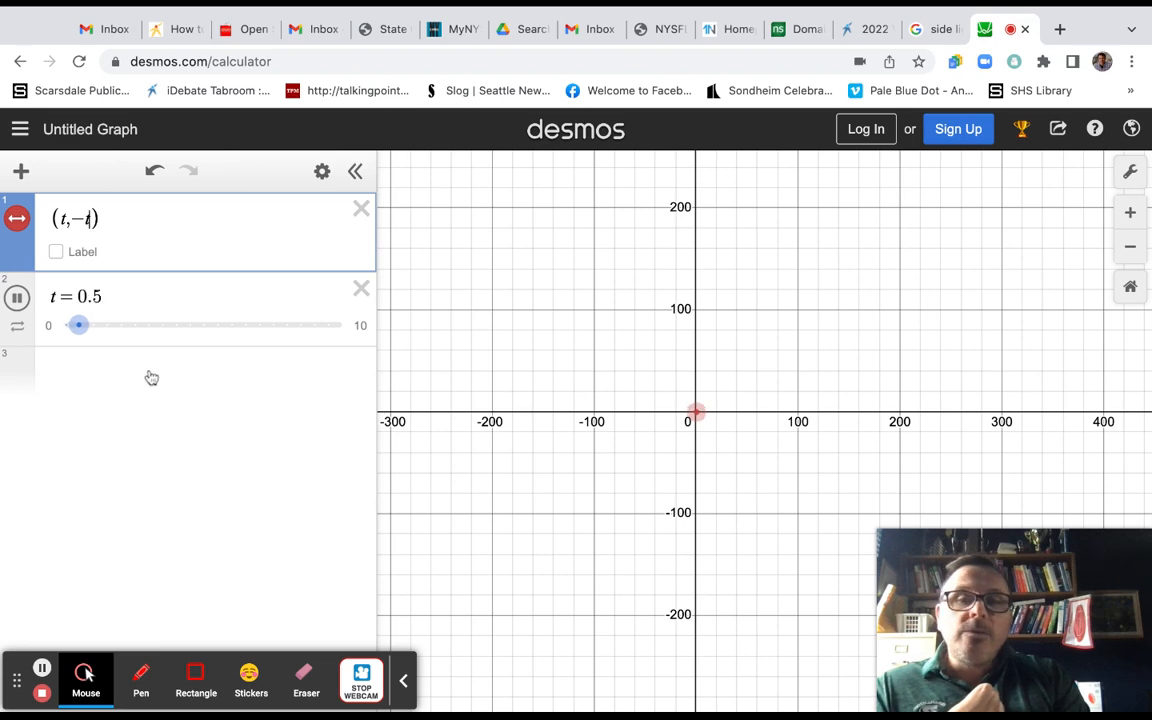
Delete the t slider so that (t, -t) is graphed as a parametric curve instead of a moving point.
{"action": "scroll", "coordinate": [583, 457], "scroll_direction": "up", "scroll_amount": 10}
{"action": "left_click_drag", "start_coordinate": [740, 392], "coordinate": [483, 440]}
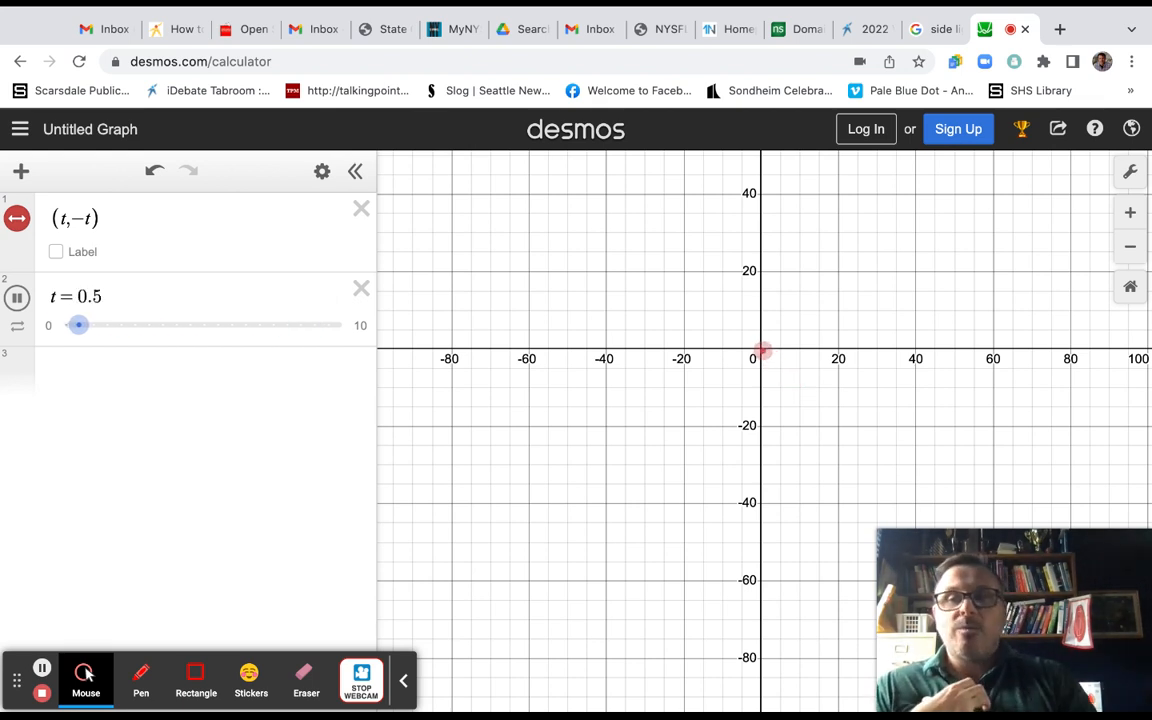
{"action": "left_click", "coordinate": [361, 287]}
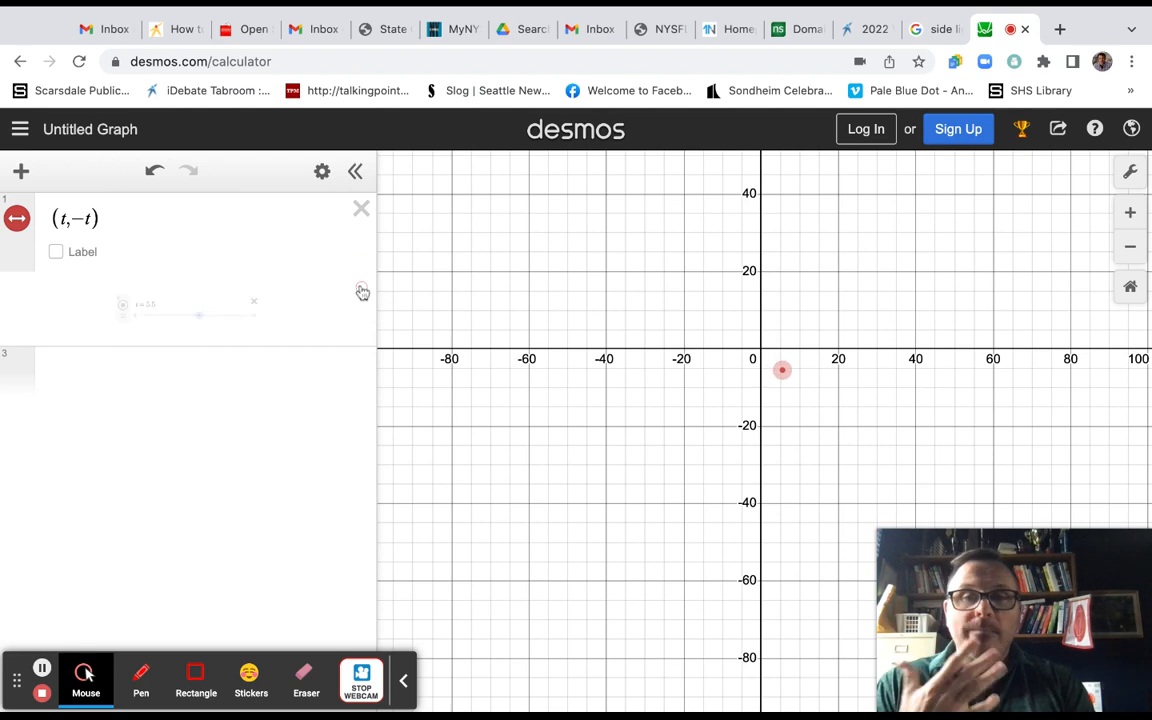
{"action": "scroll", "coordinate": [640, 390], "scroll_direction": "up", "scroll_amount": 3}
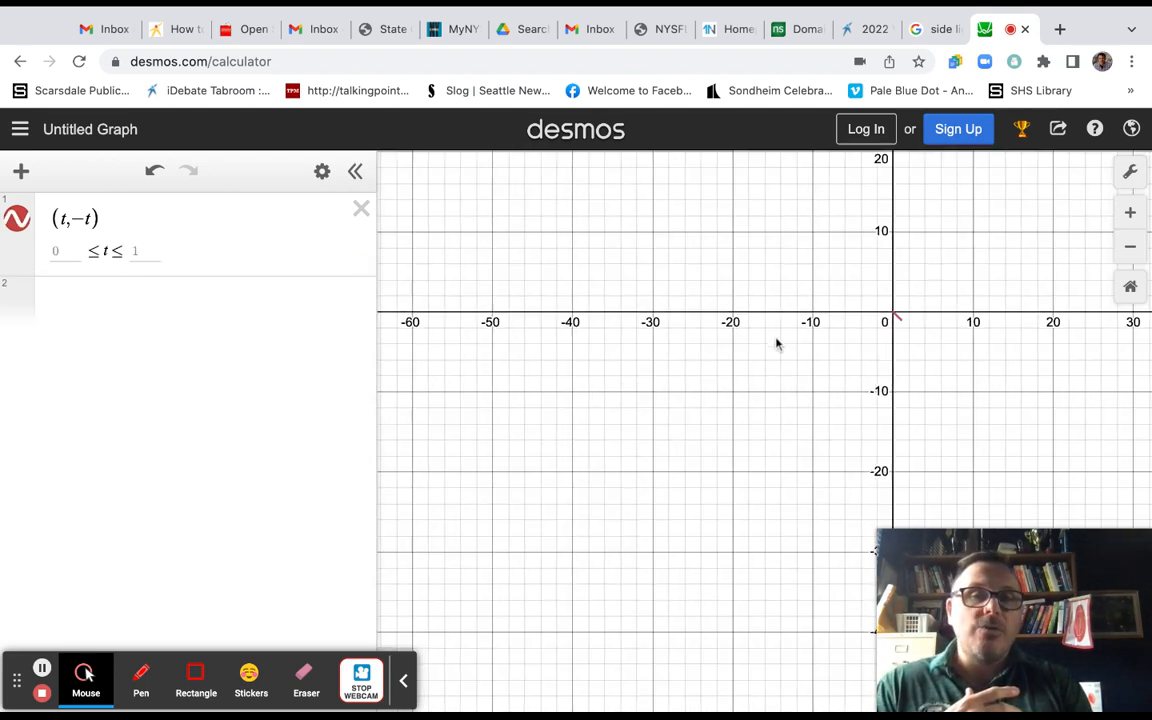
{"action": "left_click_drag", "start_coordinate": [776, 336], "coordinate": [588, 513]}
{"action": "scroll", "coordinate": [588, 513], "scroll_direction": "up", "scroll_amount": 4}
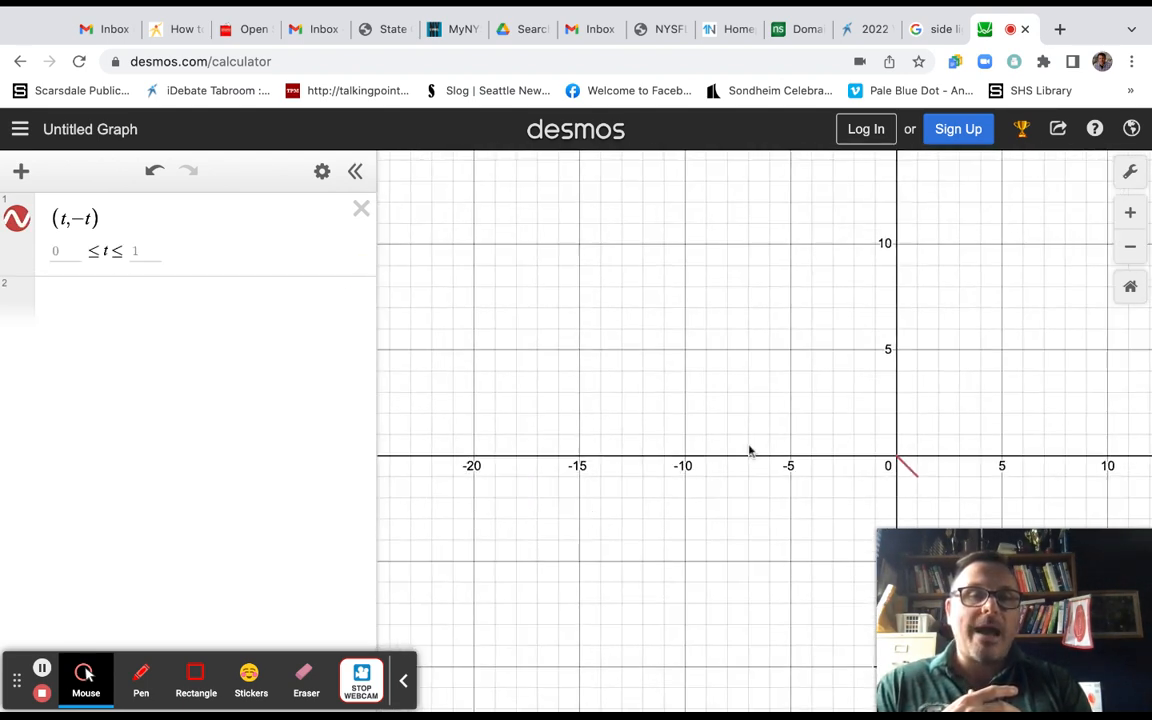
{"action": "left_click_drag", "start_coordinate": [749, 451], "coordinate": [612, 364]}
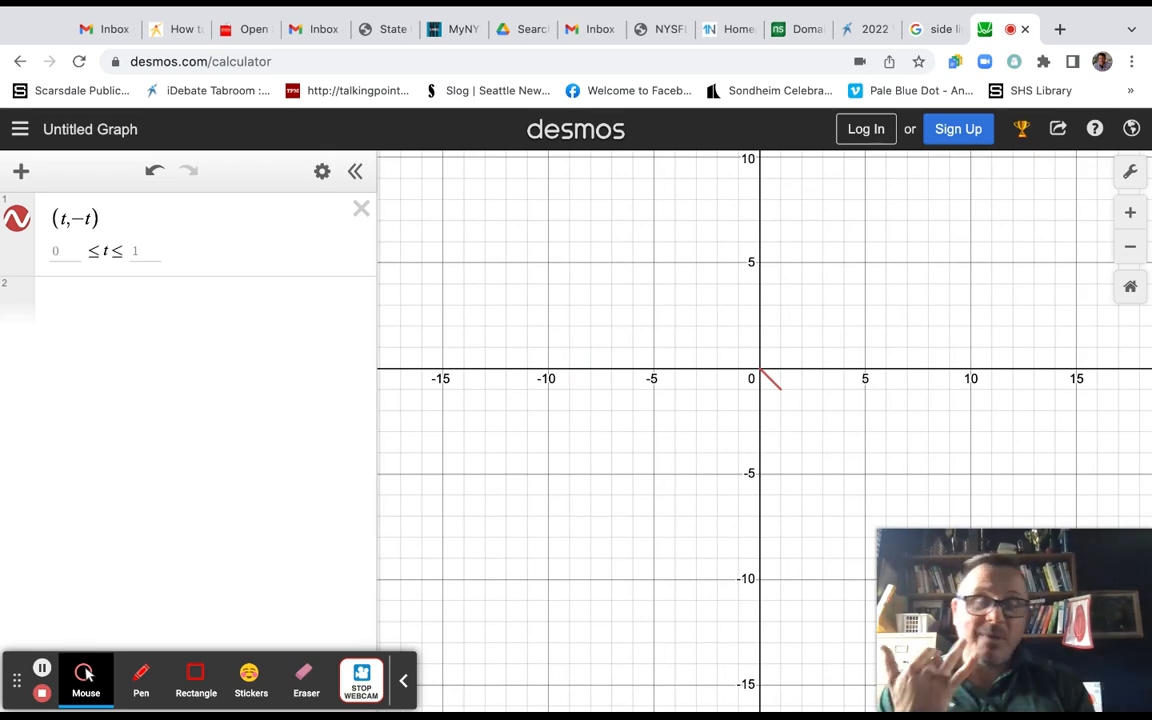